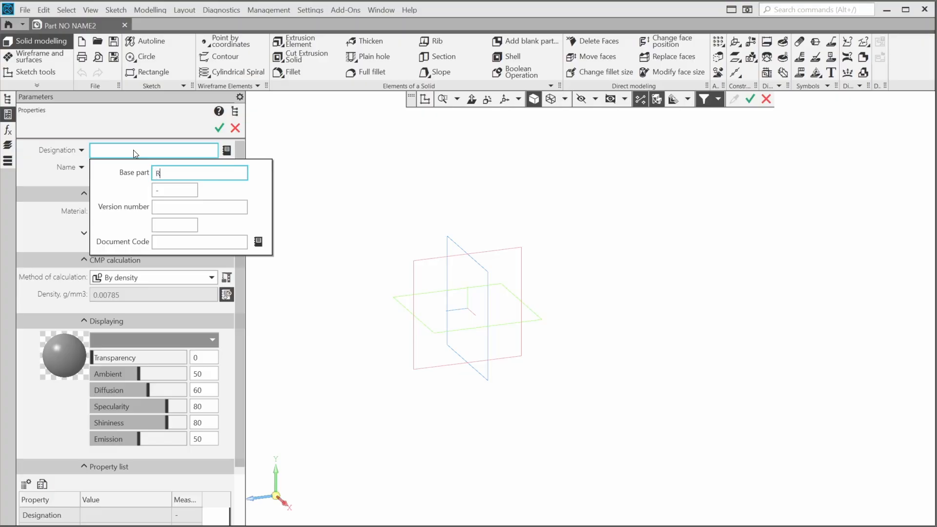
# - Set the part's designation to R00.02.00 and name to Housing, and save it as R00.02.00 - Housing.m3d in the Reducer folder
pyautogui.write('.02.00')
pyautogui.press('Return')
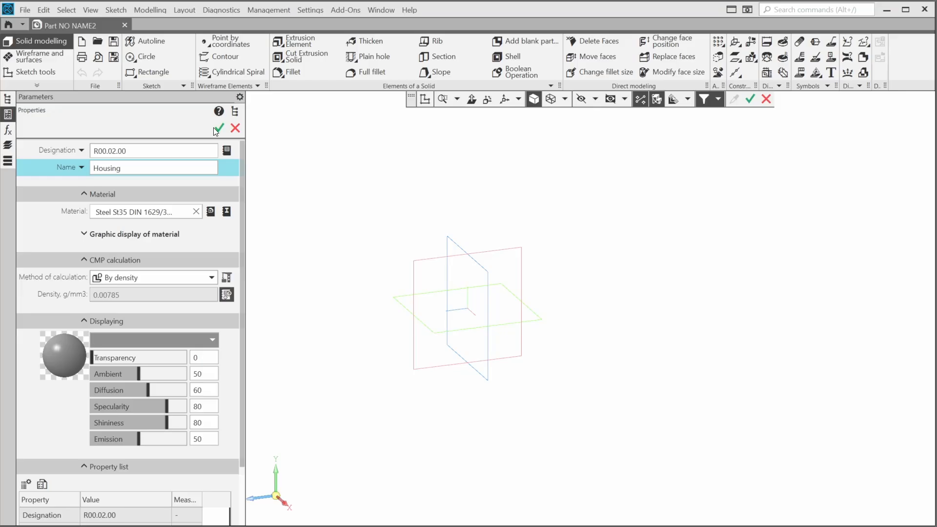
pyautogui.click(220, 128)
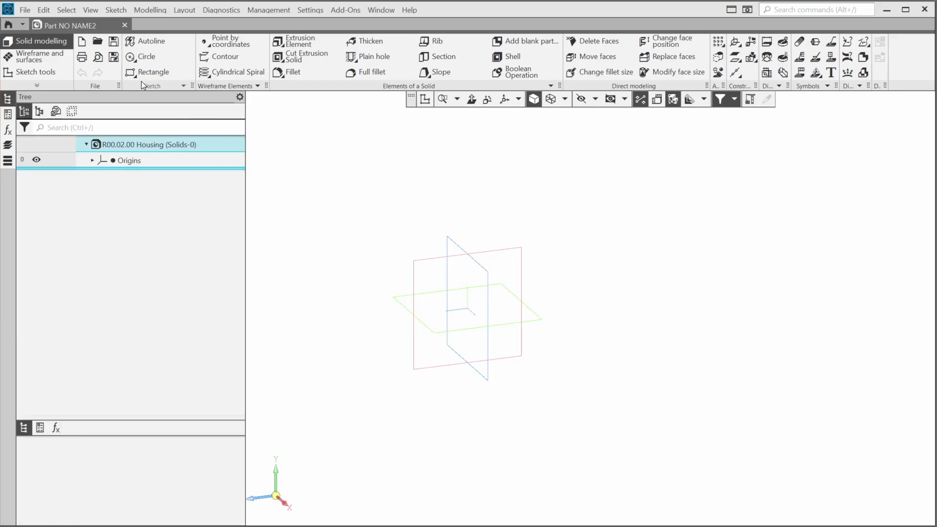
pyautogui.click(111, 42)
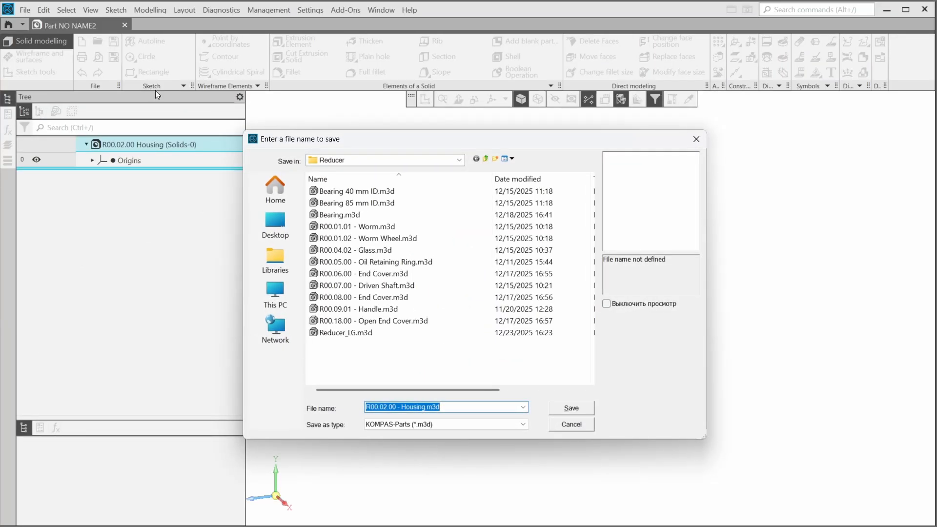
pyautogui.click(568, 408)
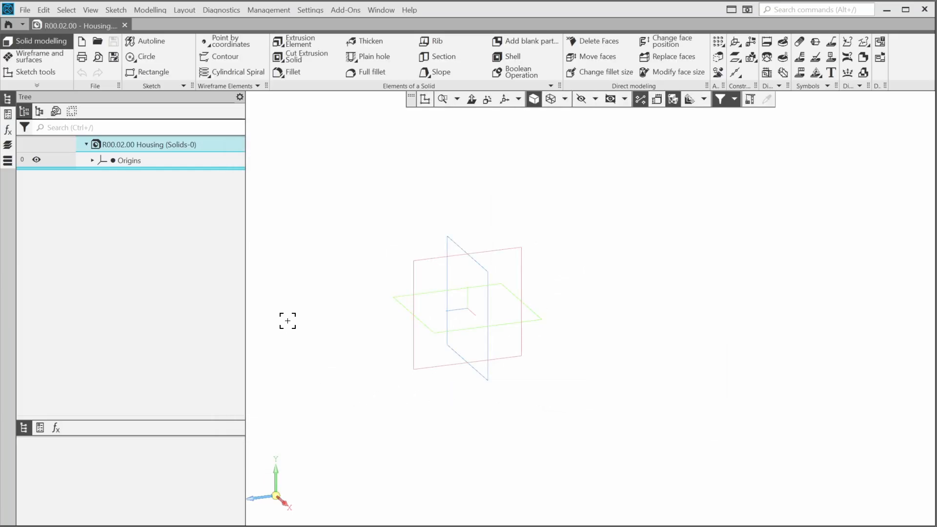
# - Copy the Housing_Cover collection from the source file Reducer_LG.m3d into the part, placed at the origin coordinate system
pyautogui.click(717, 58)
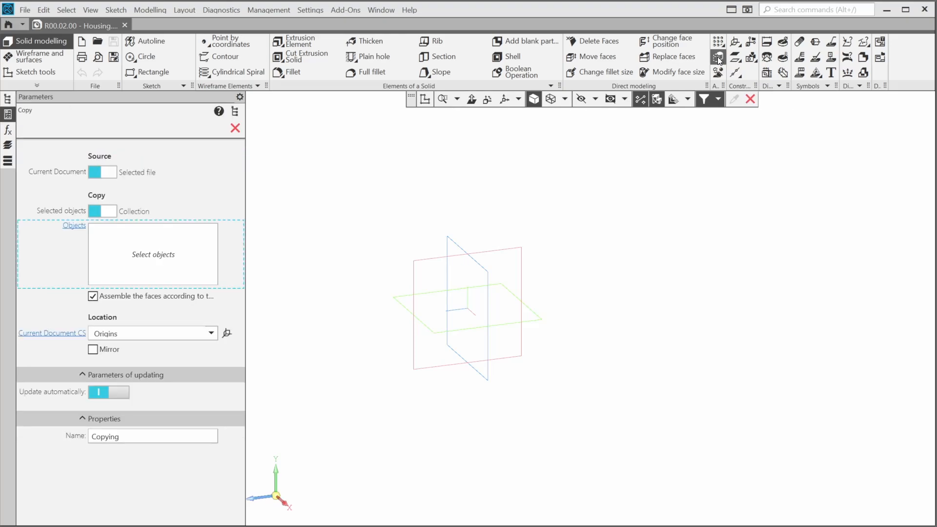
pyautogui.click(111, 172)
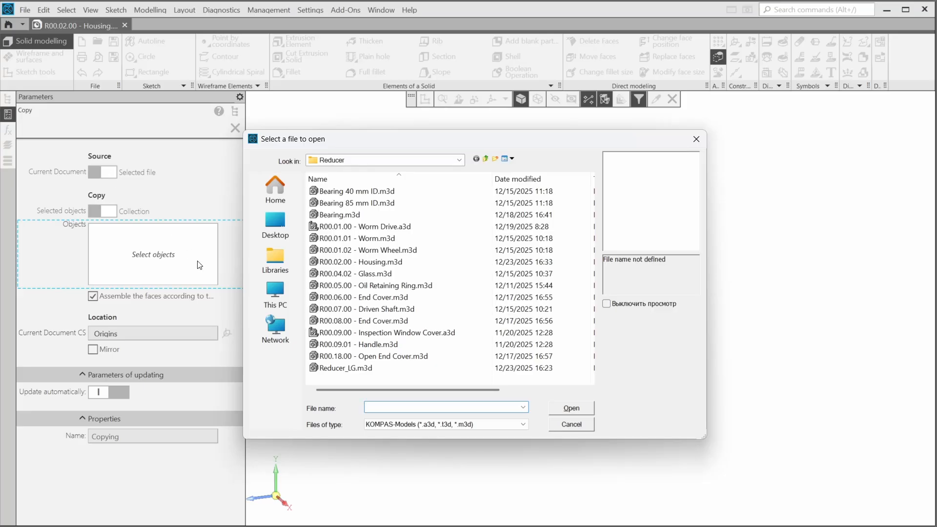
pyautogui.click(325, 369)
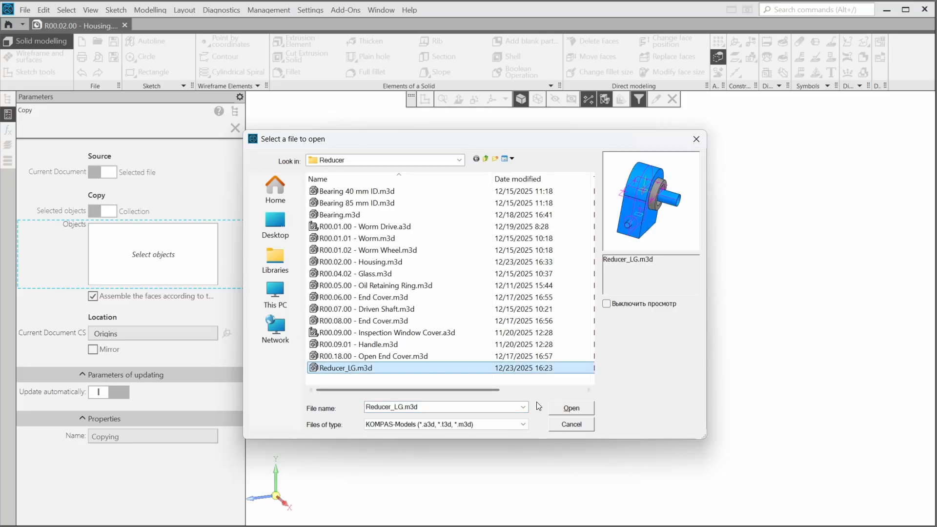
pyautogui.click(563, 410)
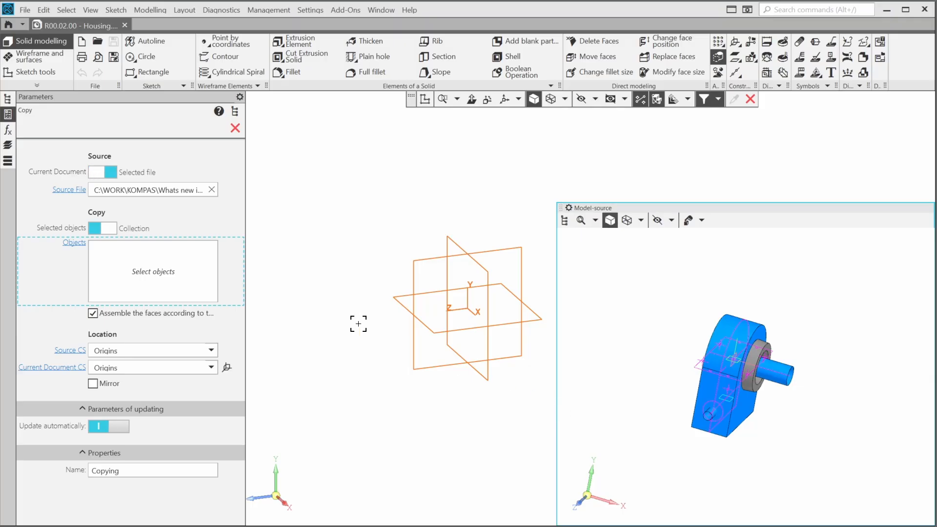
pyautogui.click(109, 229)
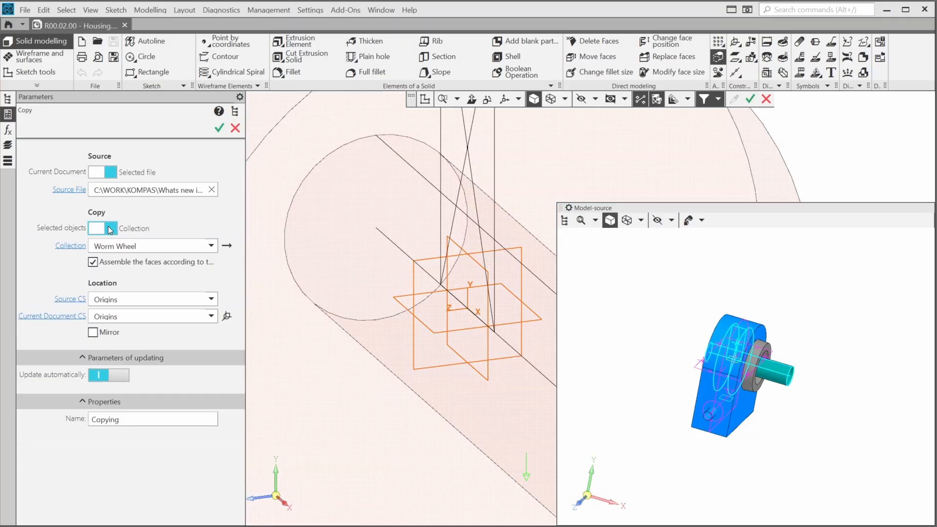
pyautogui.click(125, 246)
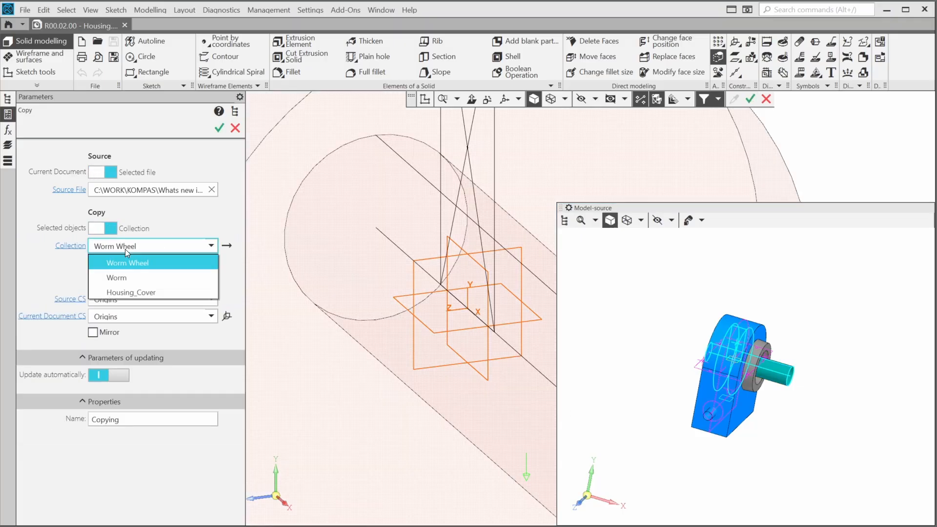
pyautogui.click(131, 292)
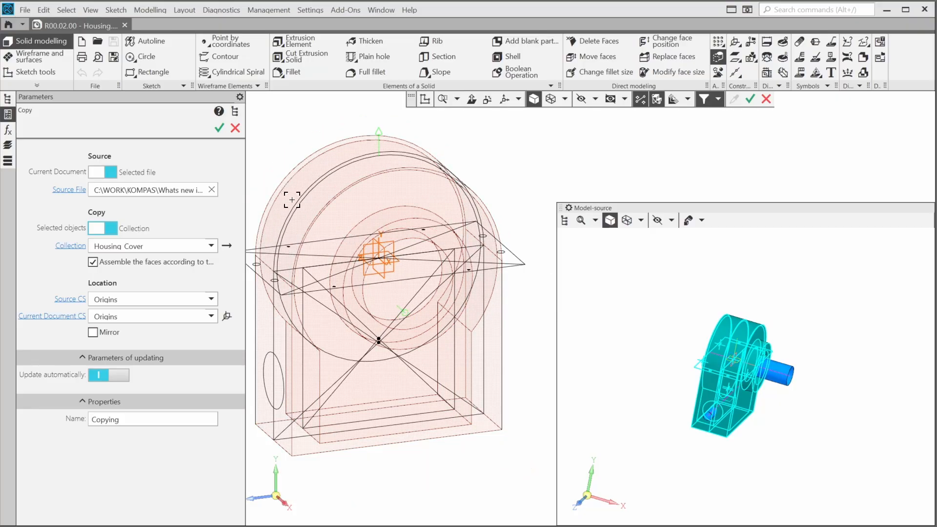
pyautogui.click(219, 128)
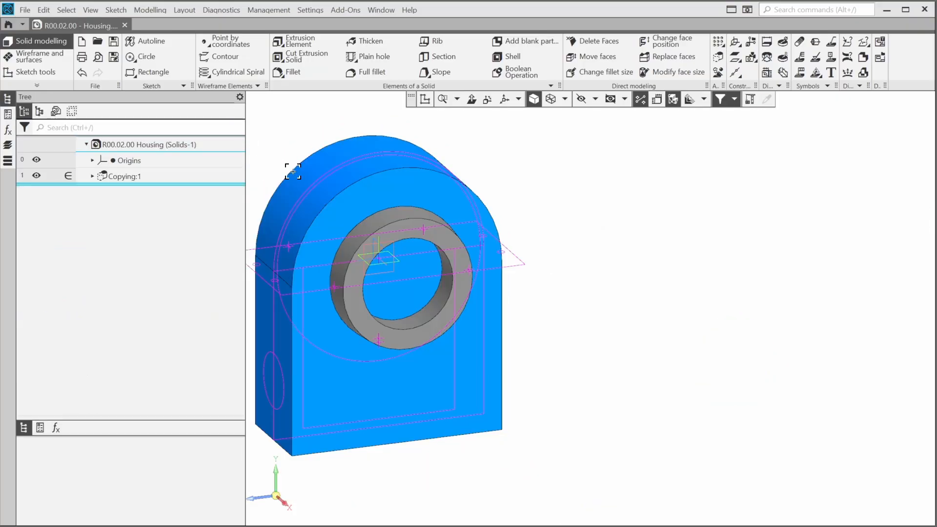
# - Import the STEP file Housing_Blank.stp into the current model and hide the copied Housing_Cover geometry
pyautogui.moveTo(284, 173); pyautogui.dragTo(417, 196, button='middle')
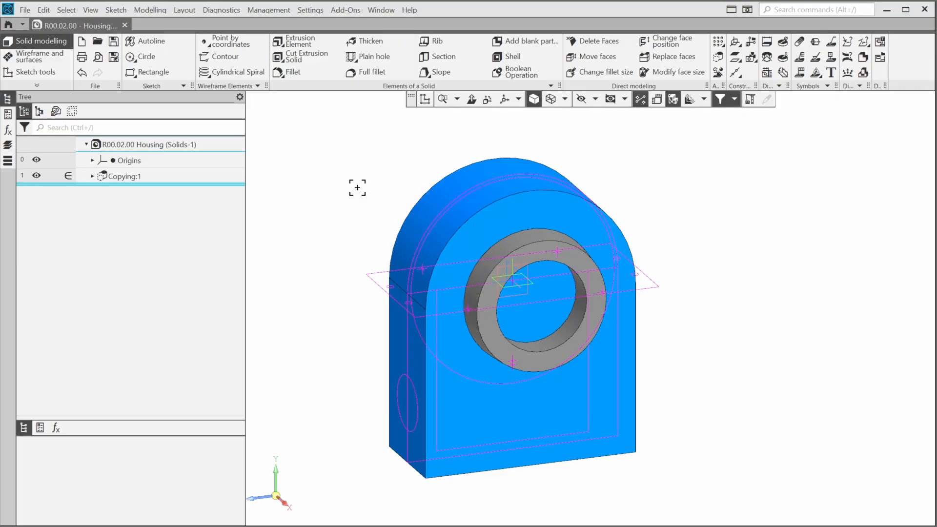
pyautogui.click(25, 10)
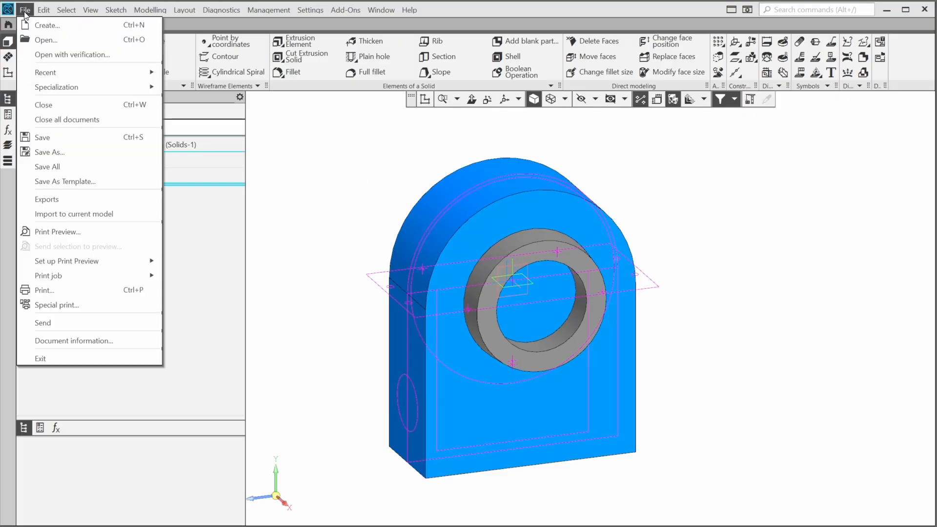
pyautogui.click(82, 214)
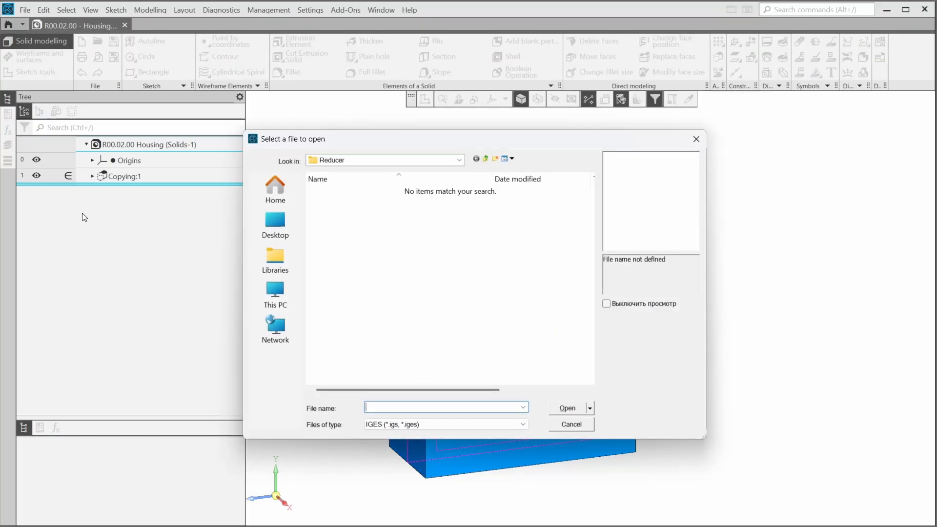
pyautogui.click(401, 424)
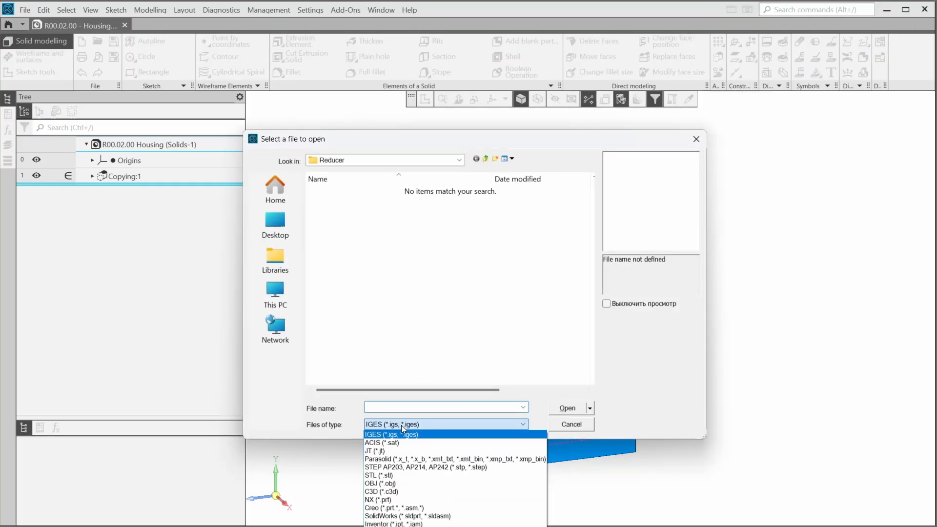
pyautogui.click(408, 468)
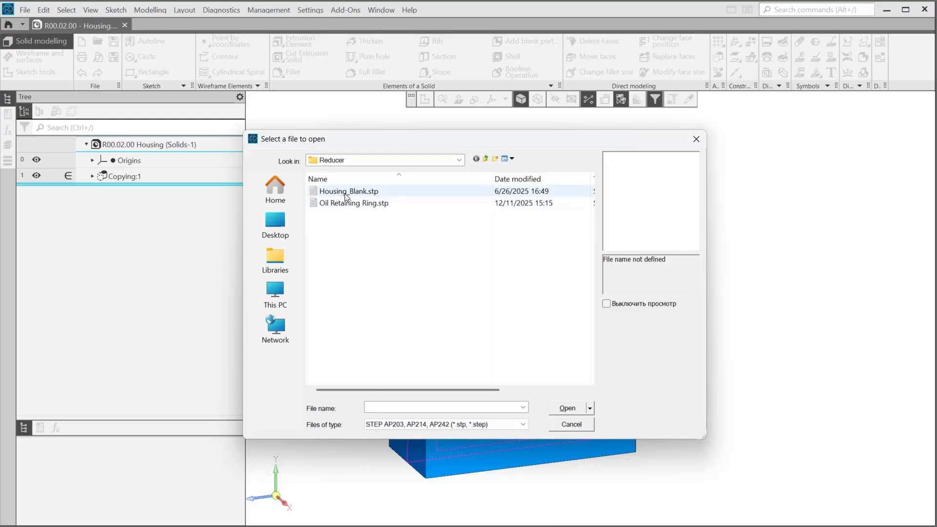
pyautogui.click(345, 195)
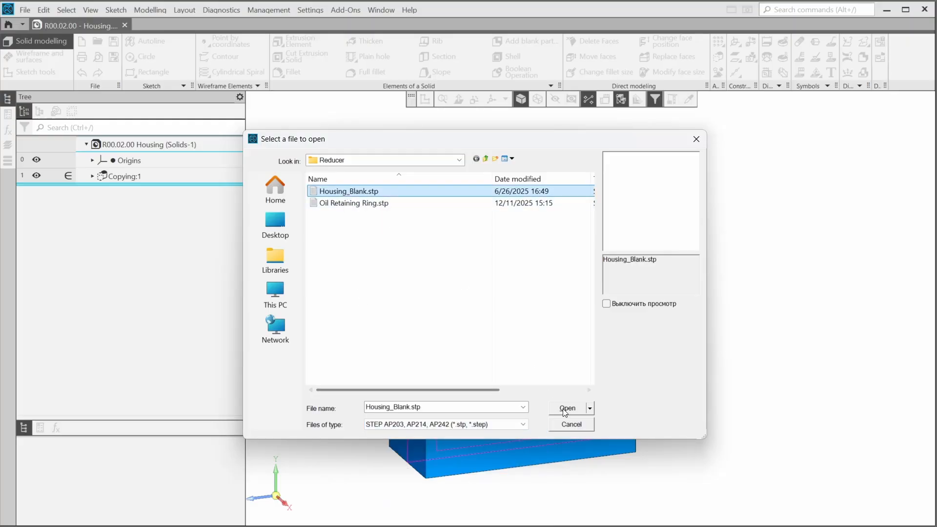
pyautogui.press('Return')
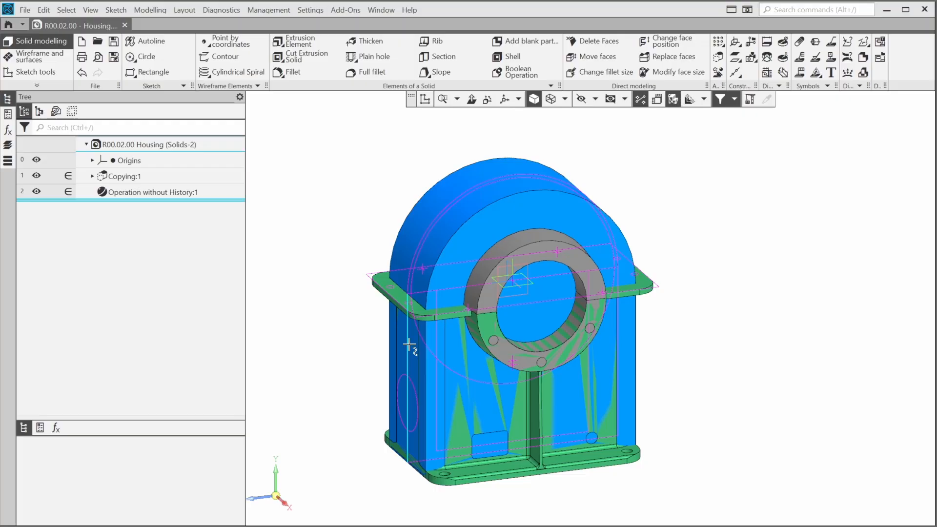
pyautogui.click(36, 175)
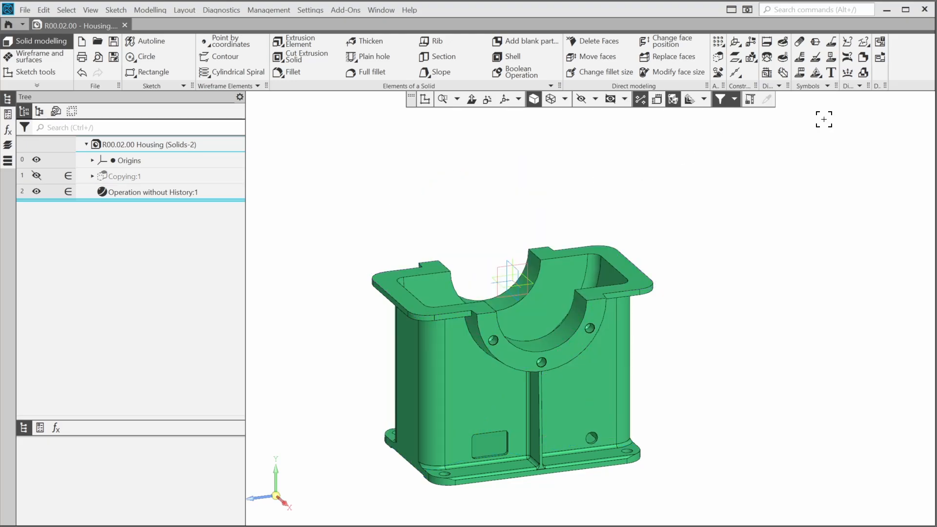
# - Run a geometry check on the imported housing solid for open edges and small size, and save the check under Diagnostics
pyautogui.click(858, 86)
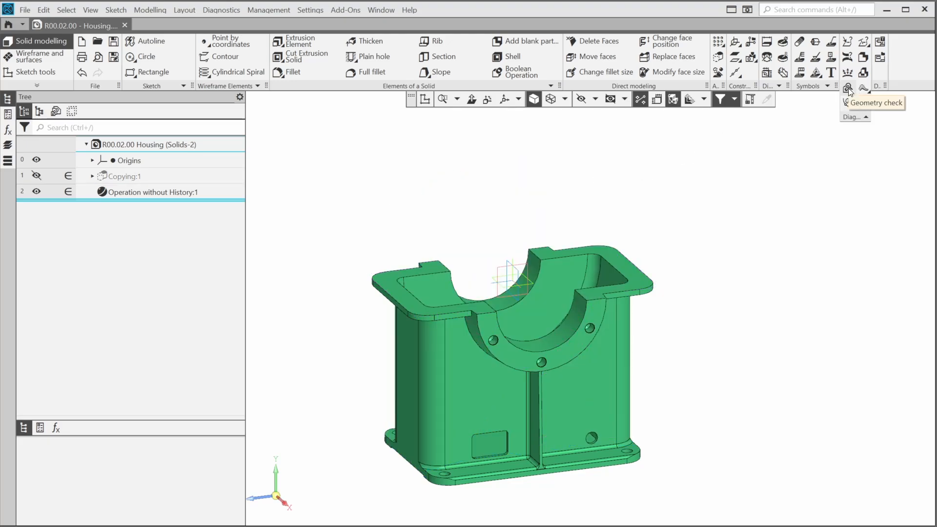
pyautogui.click(848, 88)
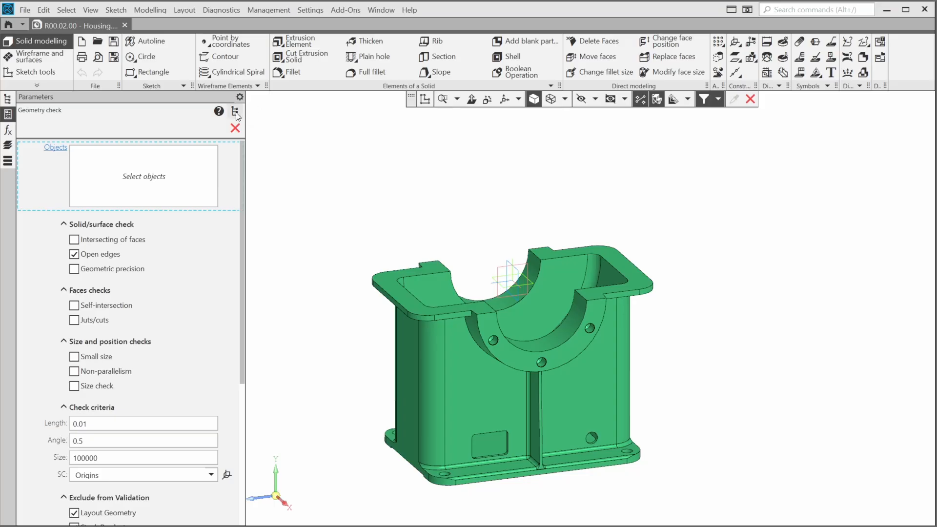
pyautogui.moveTo(255, 120)
pyautogui.click(332, 181)
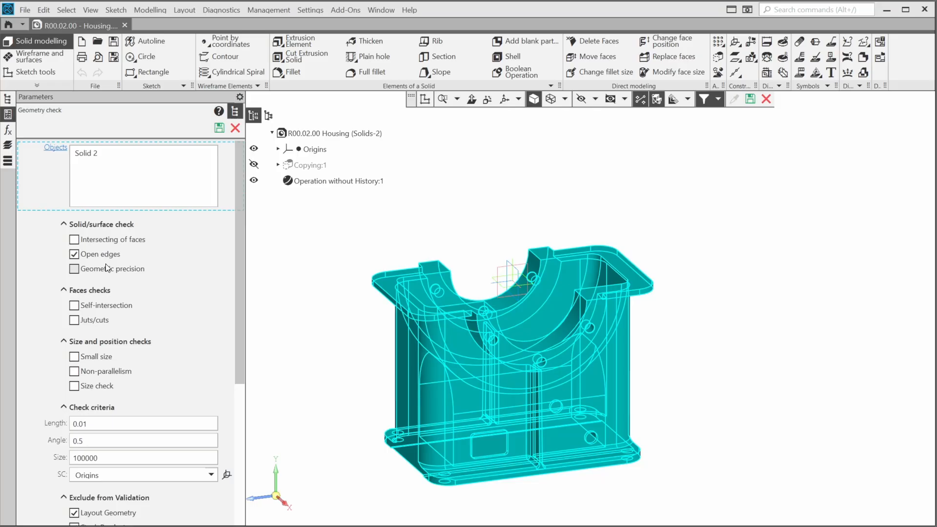
pyautogui.click(73, 356)
pyautogui.scroll(-5, 181, 348)
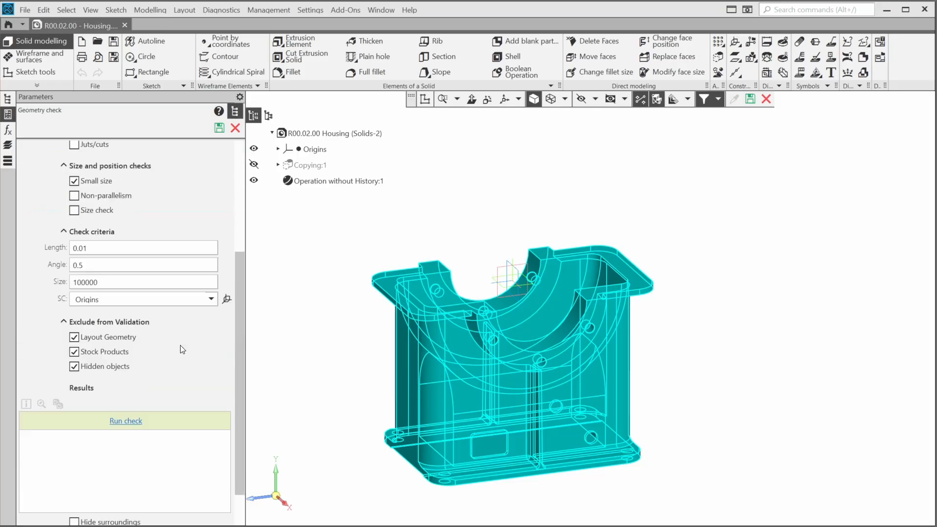
pyautogui.click(136, 373)
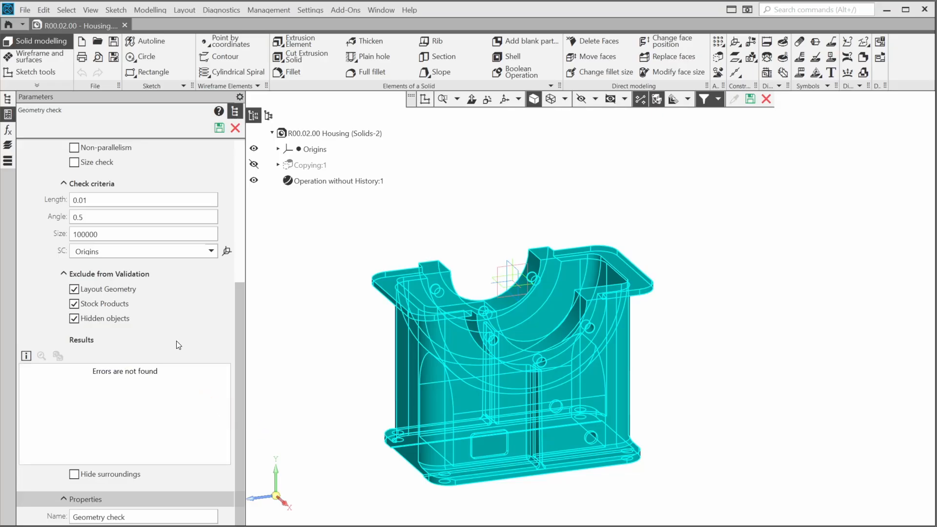
pyautogui.click(223, 128)
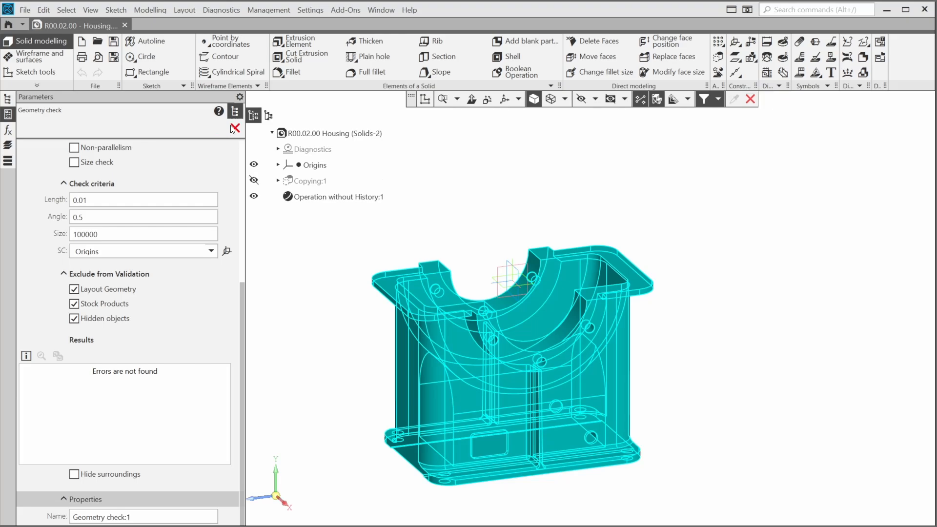
pyautogui.click(278, 148)
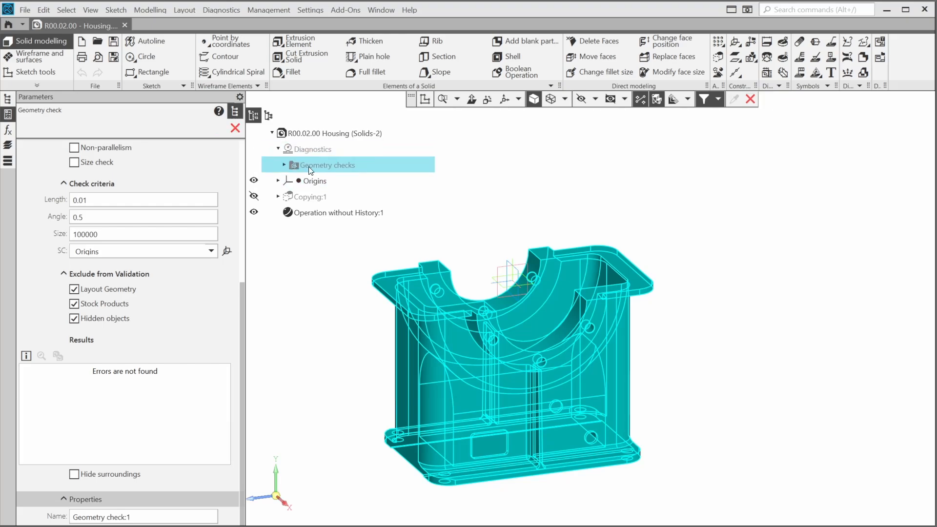
pyautogui.click(278, 150)
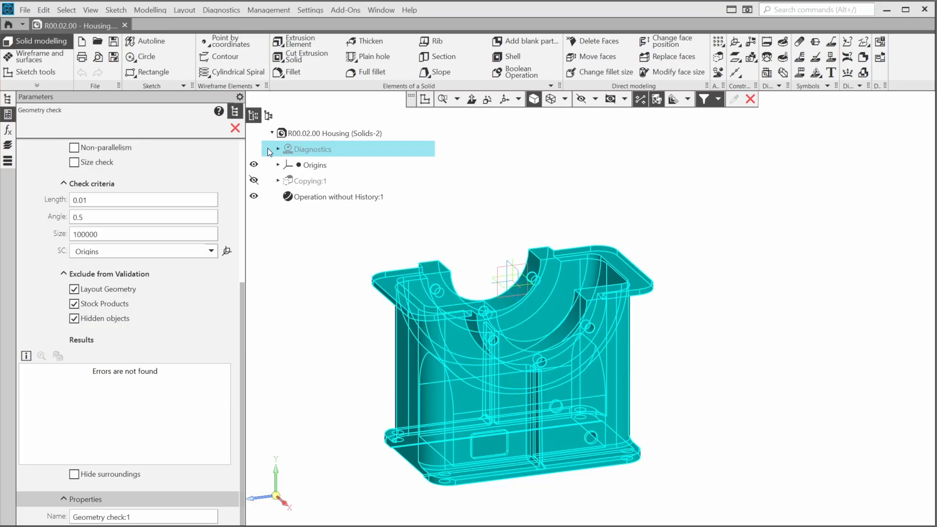
pyautogui.click(235, 129)
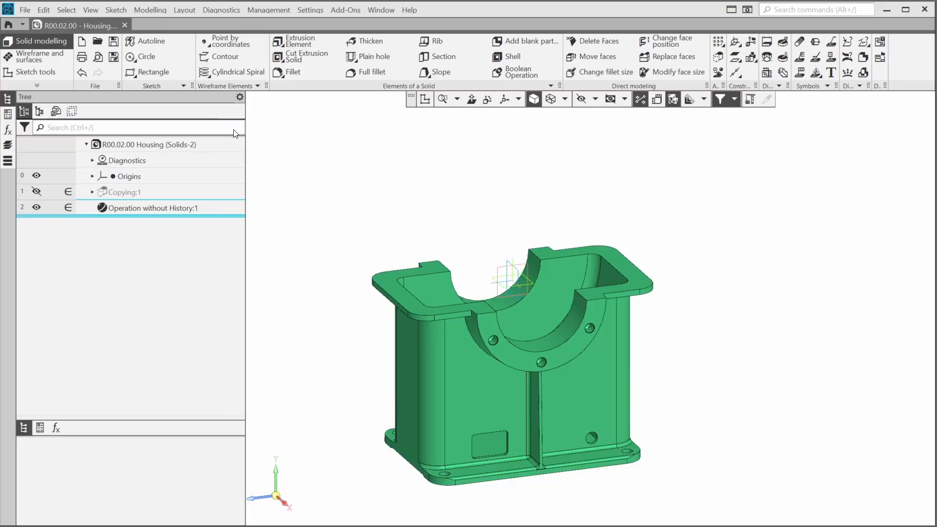
# - Show only the Shift Hole 90 mm and Flange sketches from the copied geometry group
pyautogui.click(91, 193)
pyautogui.click(90, 193)
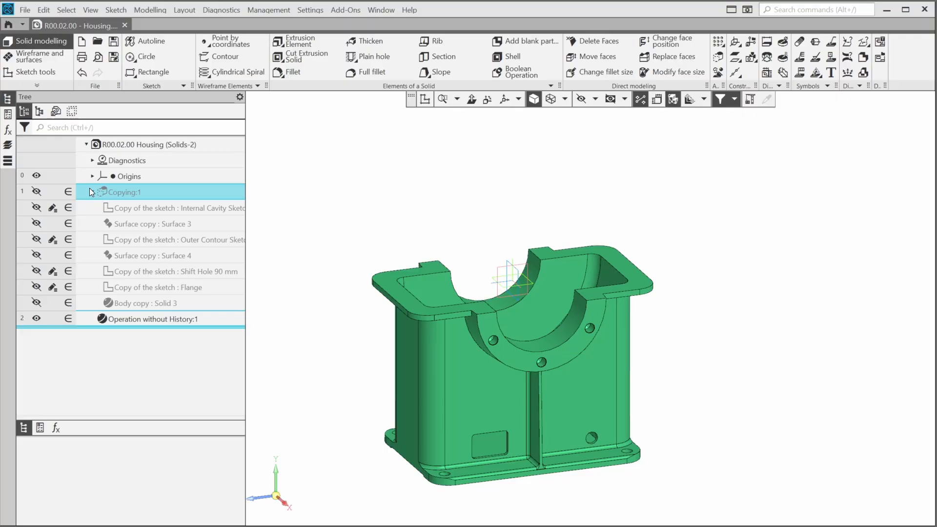
pyautogui.click(36, 272)
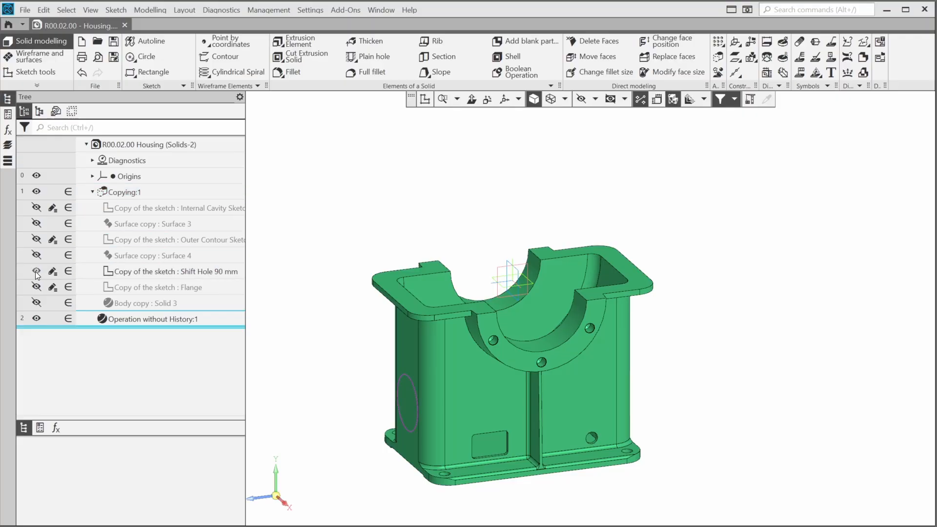
pyautogui.click(37, 285)
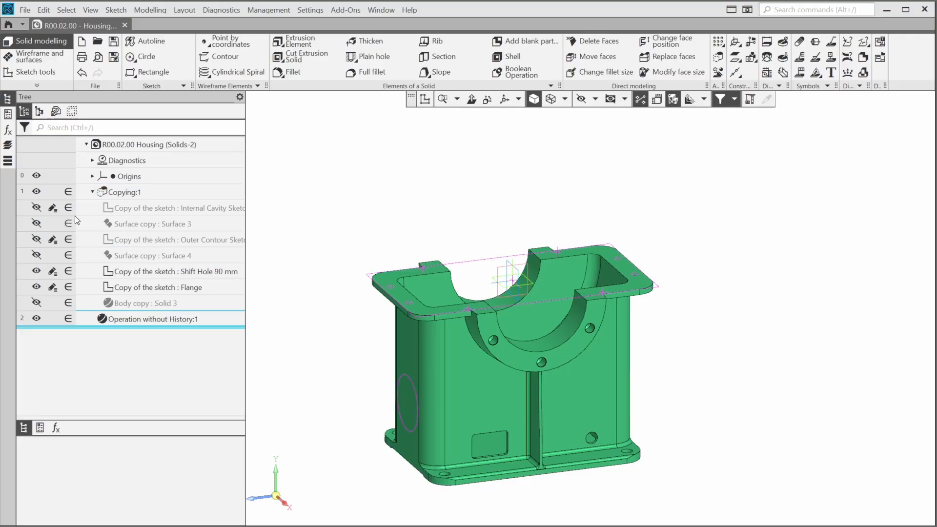
pyautogui.click(92, 192)
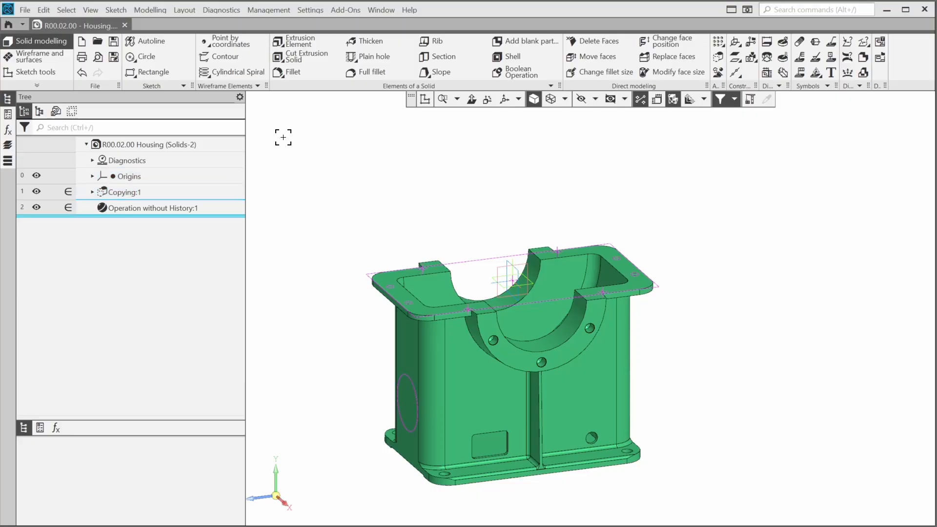
# - Start a cylinder merged with the housing and base it on the Shift Hole 90 mm sketch circle on the end wall
pyautogui.click(318, 88)
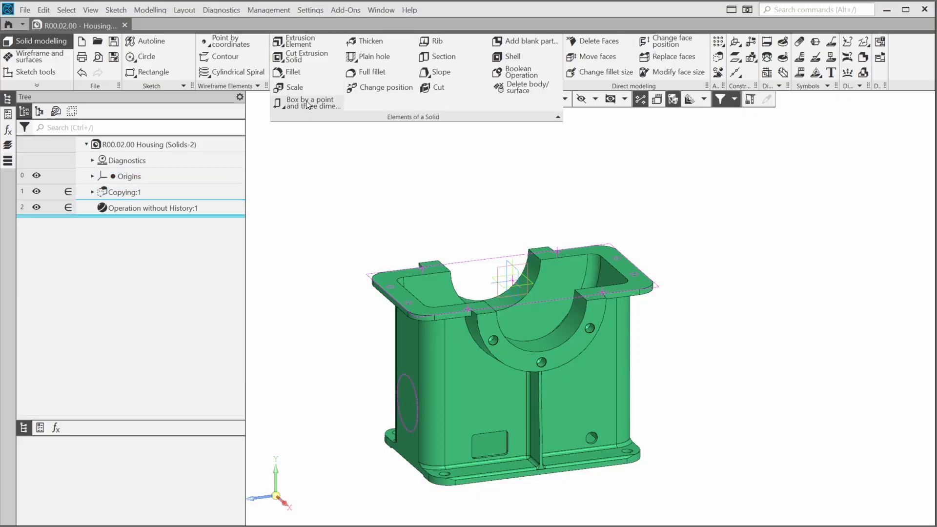
pyautogui.click(306, 102)
pyautogui.click(300, 148)
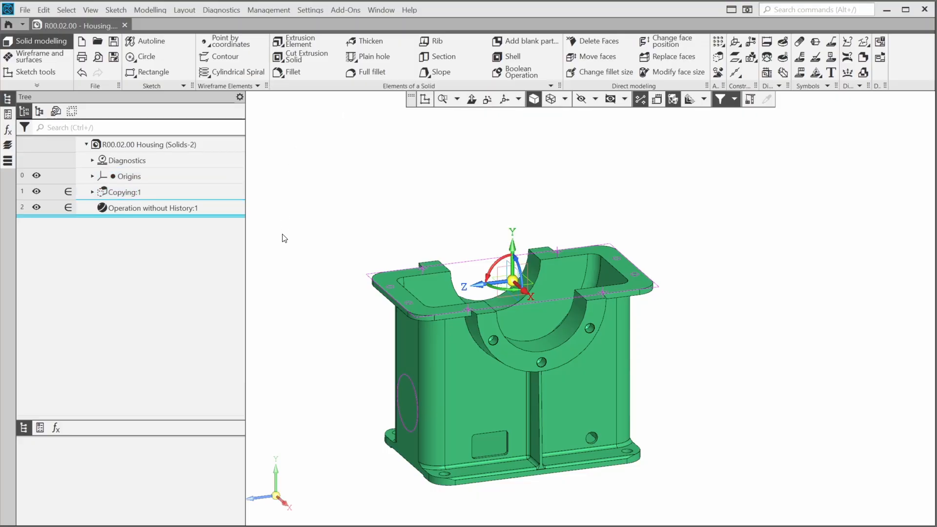
pyautogui.scroll(4, 320, 344)
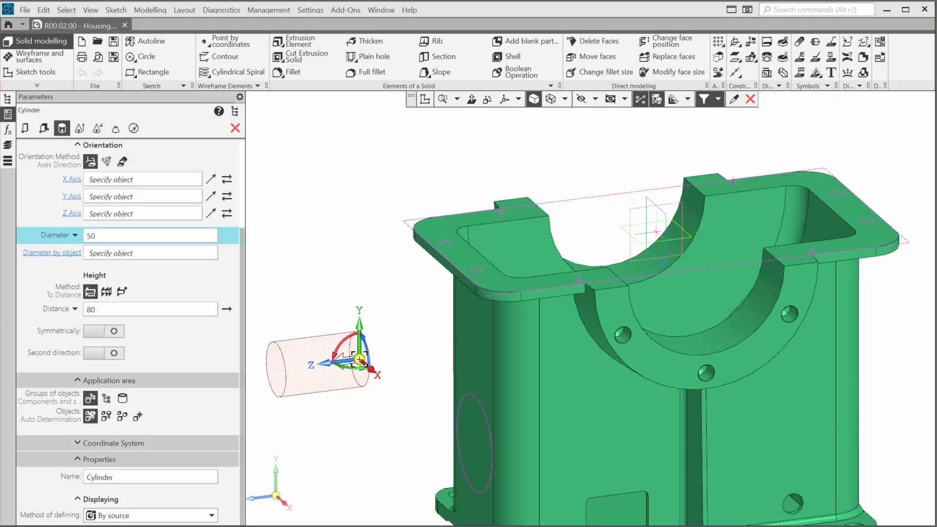
pyautogui.keyDown('ctrl'); pyautogui.moveTo(375, 363); pyautogui.dragTo(388, 246, button='middle'); pyautogui.keyUp('ctrl')
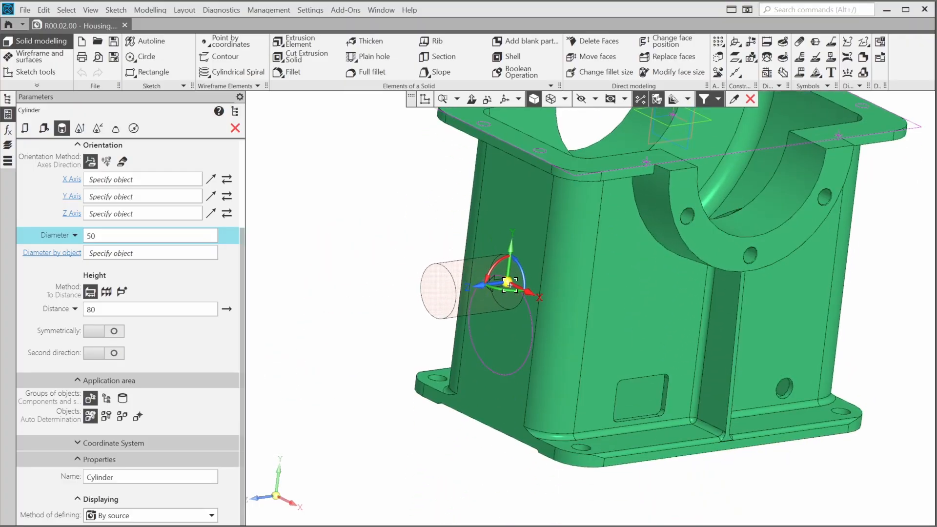
pyautogui.click(526, 294)
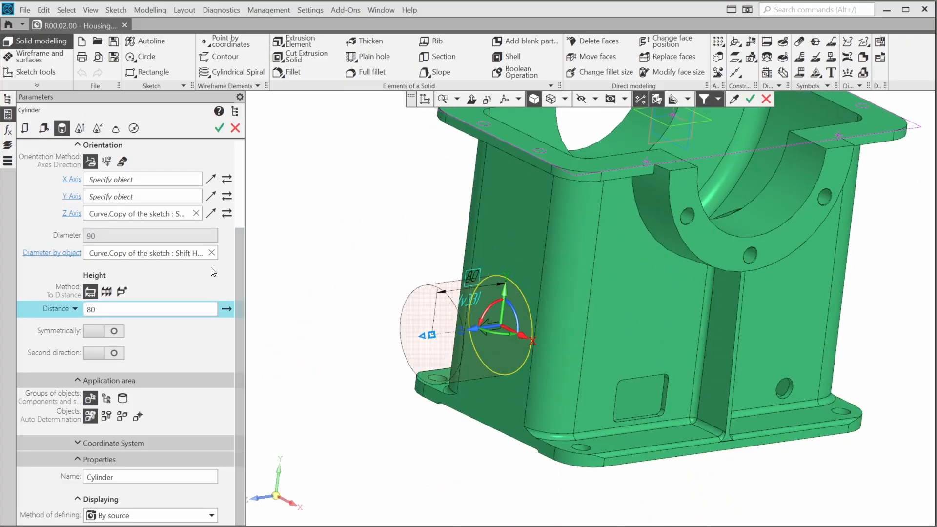
pyautogui.scroll(3, 213, 271)
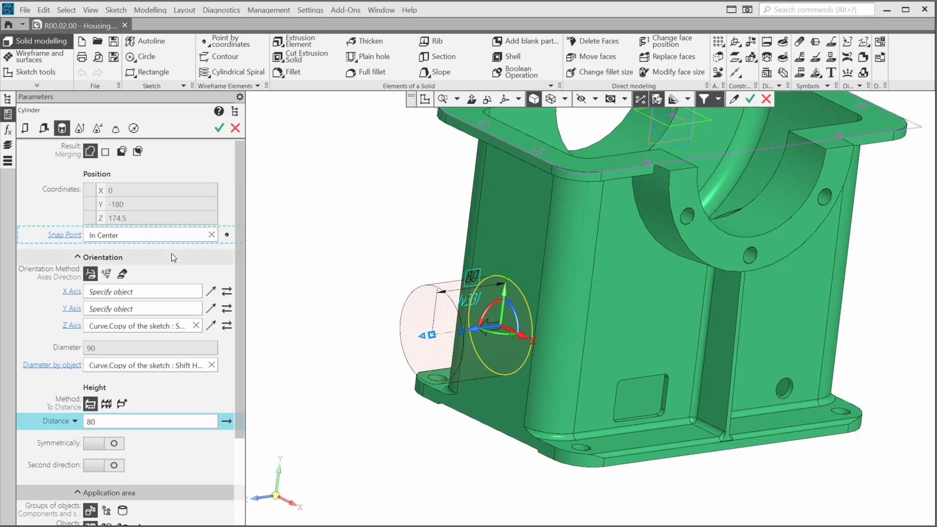
# - Set the cylinder's diameter to 150 and height to 25, reverse its direction into the housing, and create it
pyautogui.click(212, 365)
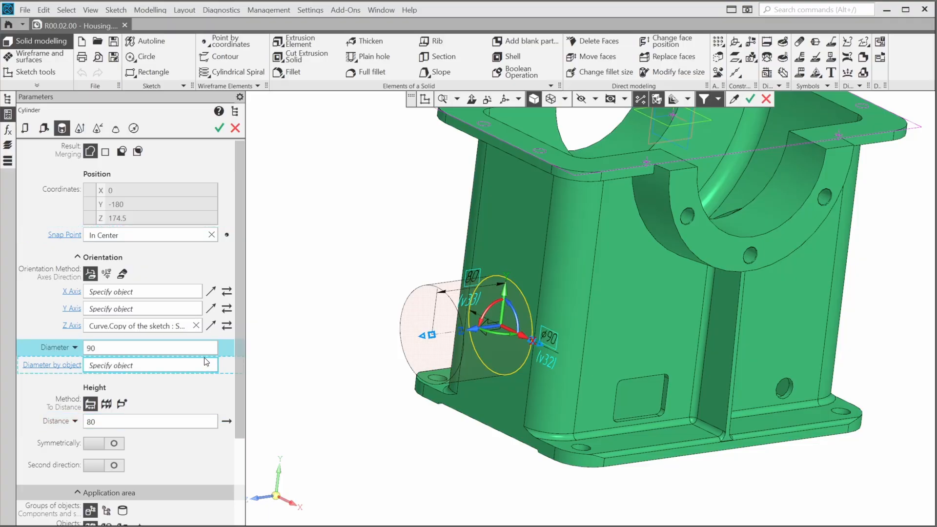
pyautogui.write('150')
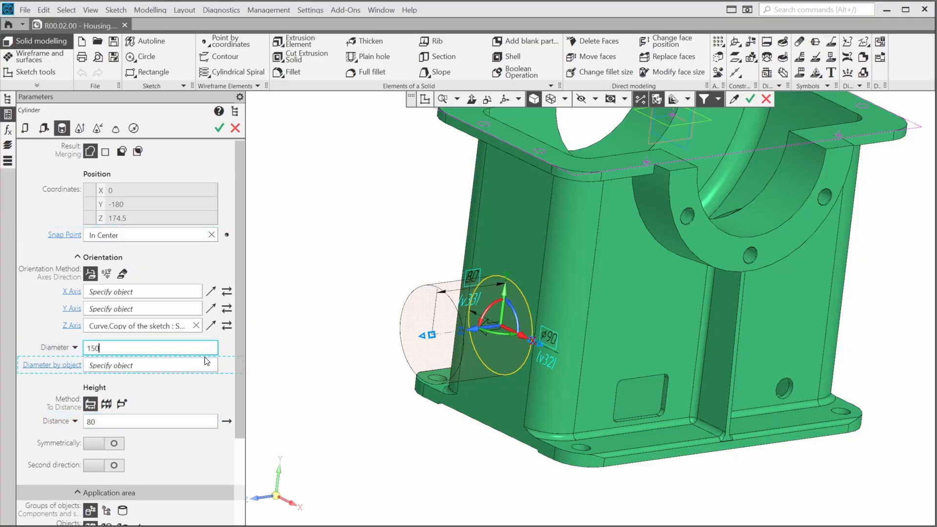
pyautogui.press('Tab')
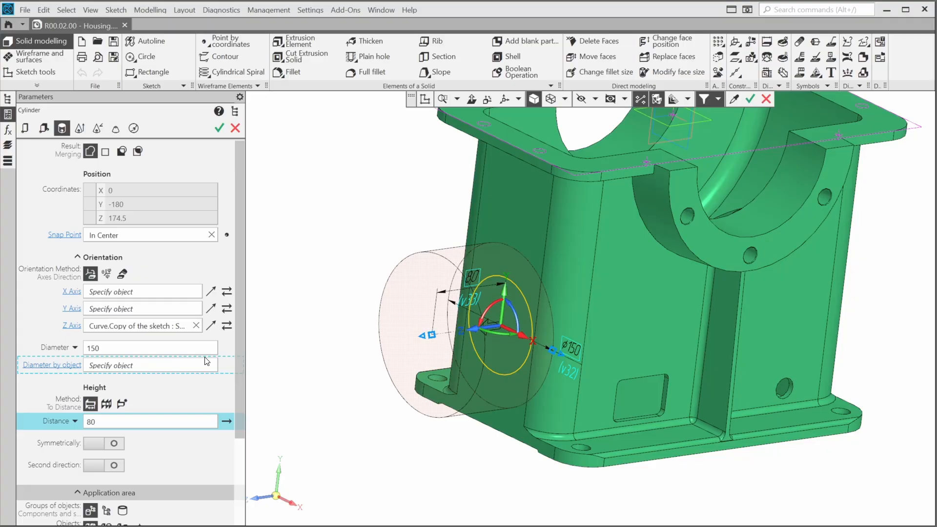
pyautogui.write('25')
pyautogui.press('Return')
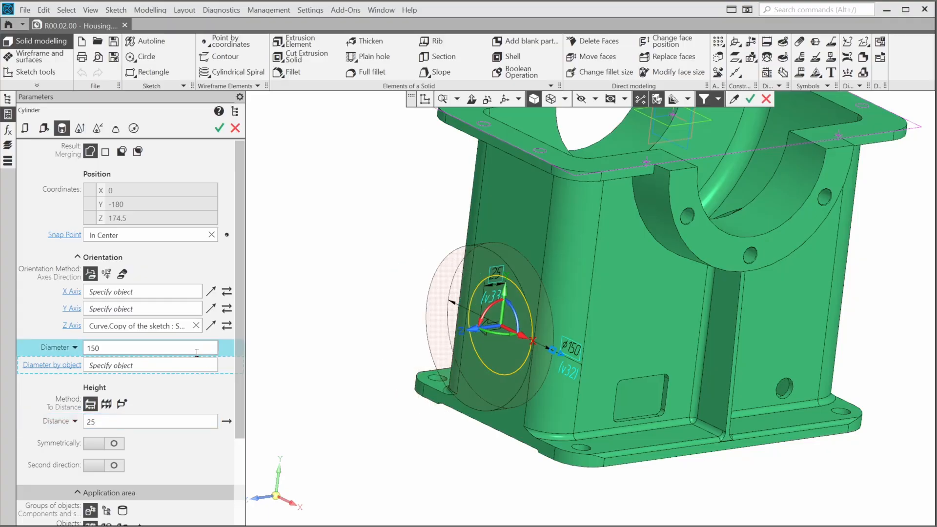
pyautogui.moveTo(295, 367); pyautogui.dragTo(298, 346, button='middle')
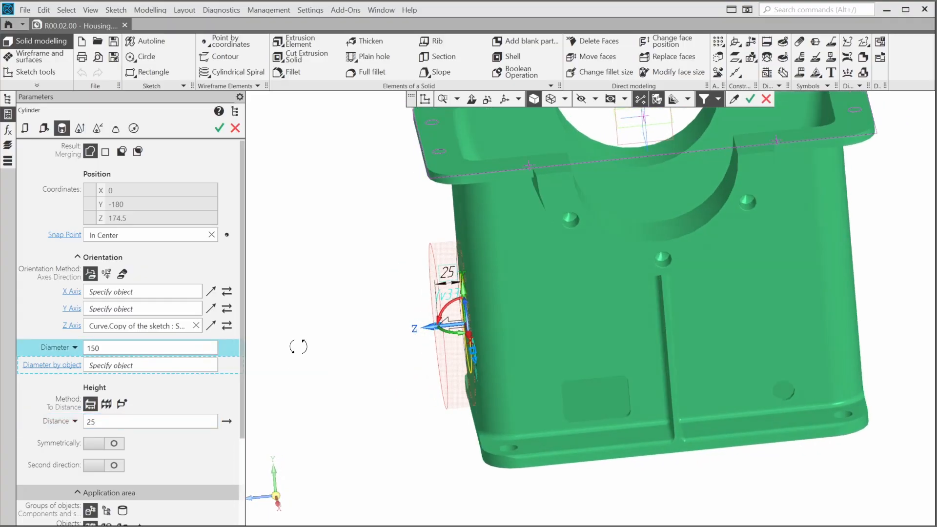
pyautogui.click(225, 422)
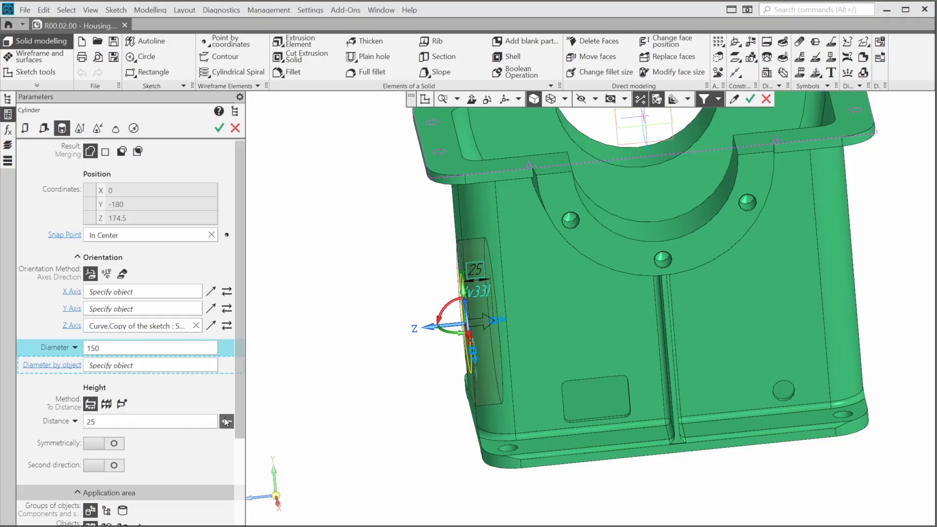
pyautogui.moveTo(324, 355); pyautogui.dragTo(351, 354, button='middle')
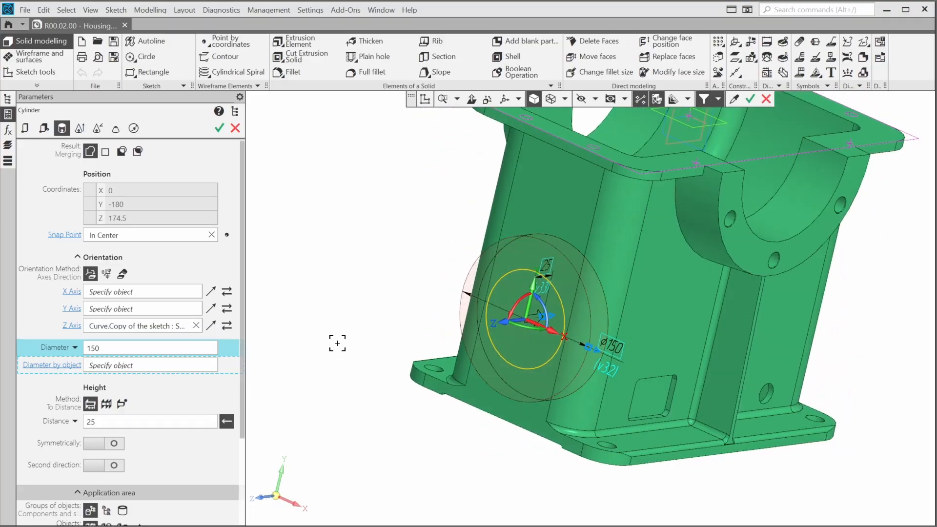
pyautogui.click(217, 128)
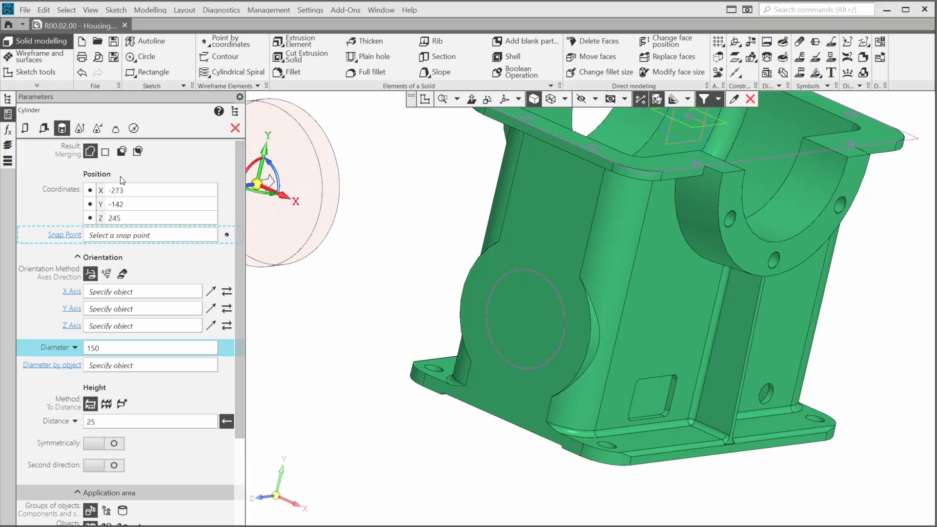
# - Place a cone at the Flange sketch point beside the bearing bore, with its Z axis normal to the flange face and pointing down
pyautogui.click(80, 128)
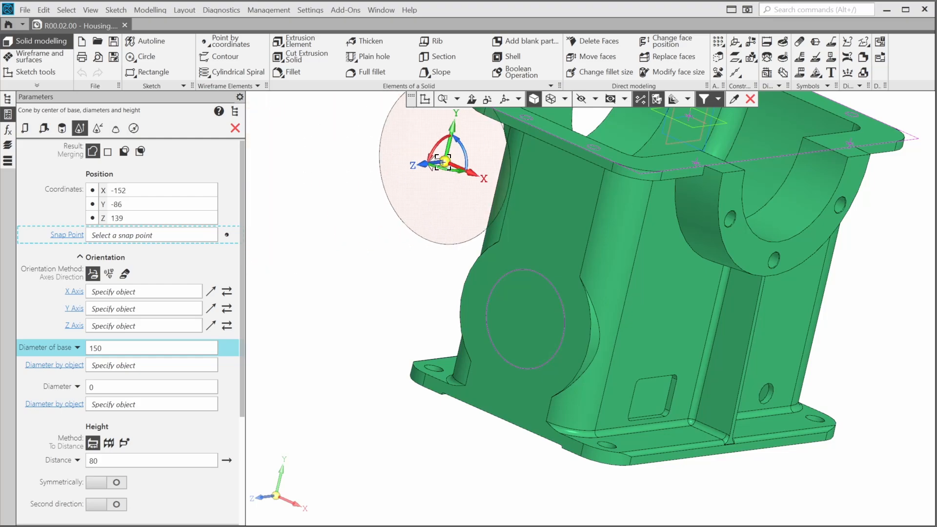
pyautogui.moveTo(418, 194); pyautogui.dragTo(413, 217, button='middle')
pyautogui.scroll(3, 587, 360)
pyautogui.scroll(5, 587, 360)
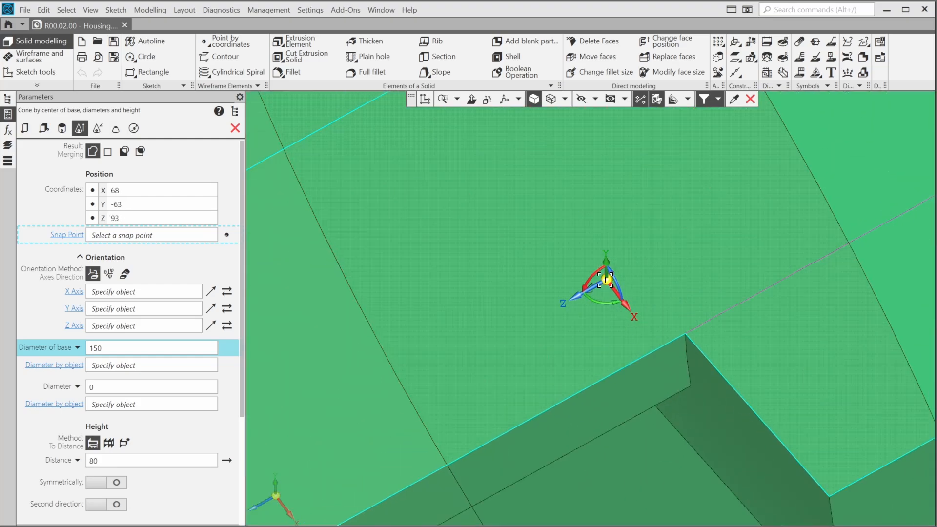
pyautogui.click(604, 279)
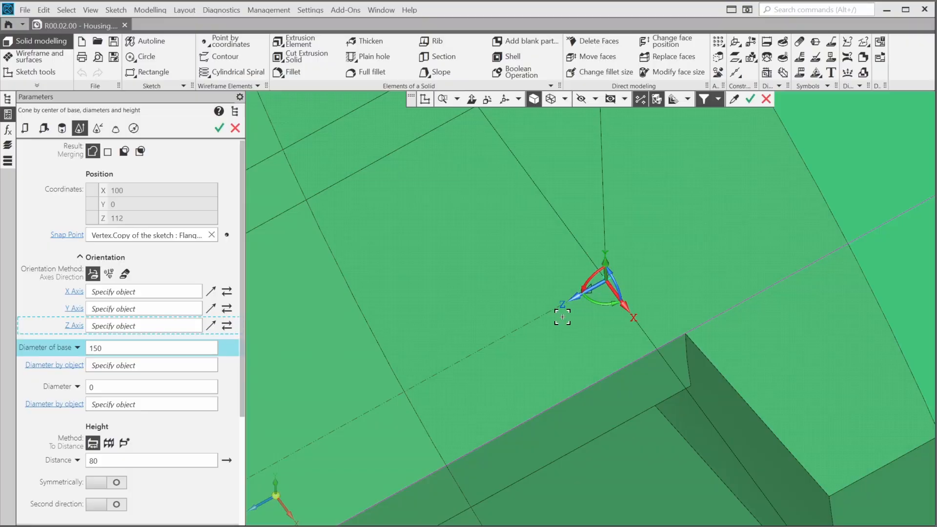
pyautogui.scroll(-5, 560, 314)
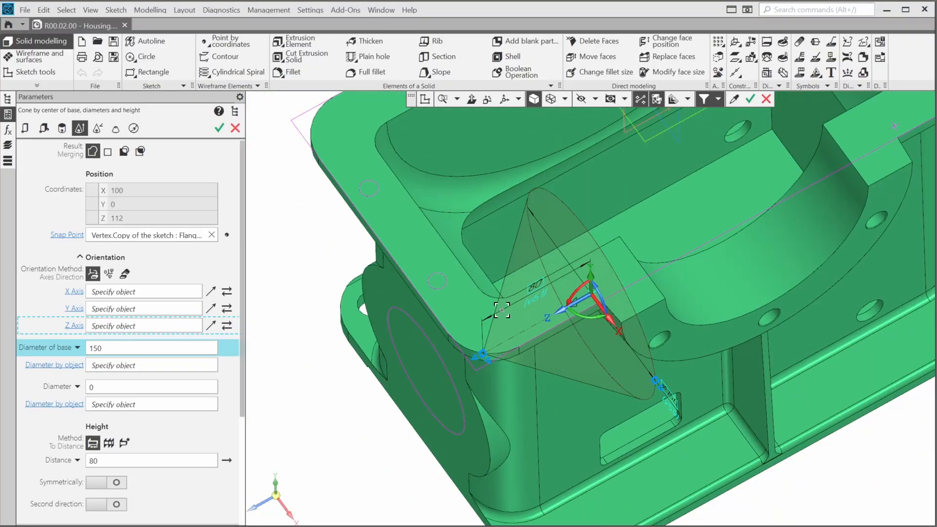
pyautogui.click(473, 311)
pyautogui.moveTo(539, 320); pyautogui.dragTo(547, 306, button='middle')
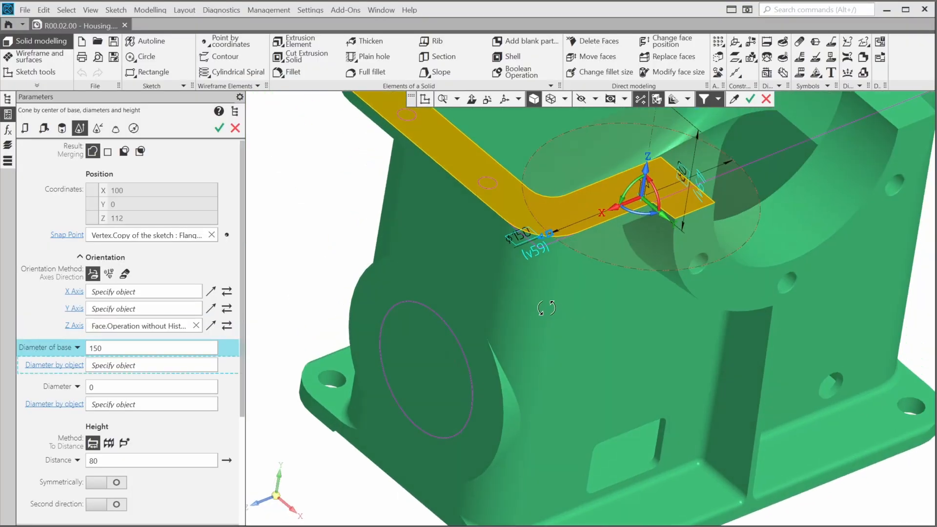
pyautogui.keyDown('ctrl'); pyautogui.moveTo(461, 321); pyautogui.dragTo(424, 388, button='middle'); pyautogui.keyUp('ctrl')
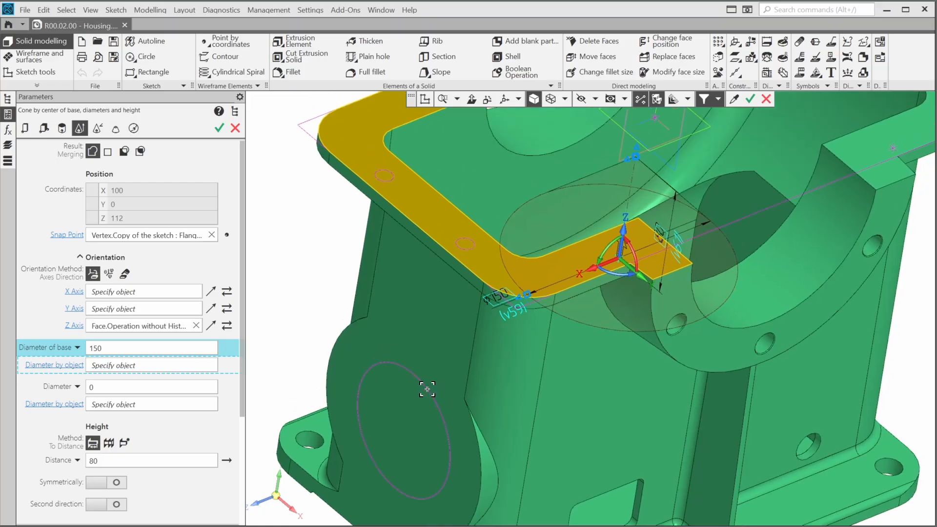
pyautogui.click(227, 326)
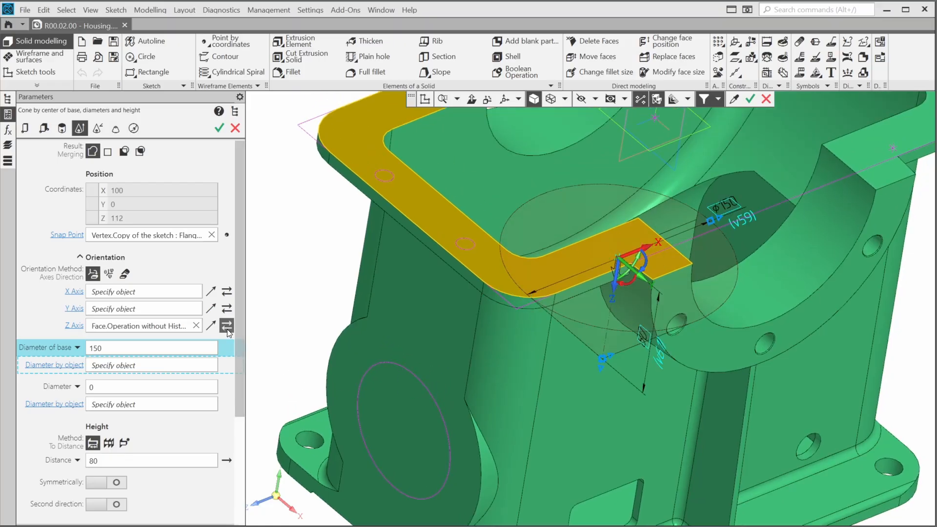
# - Set the cone's base diameter to 55 and its other diameter to 35, and create it with a height of 80
pyautogui.write('55')
pyautogui.press('Tab')
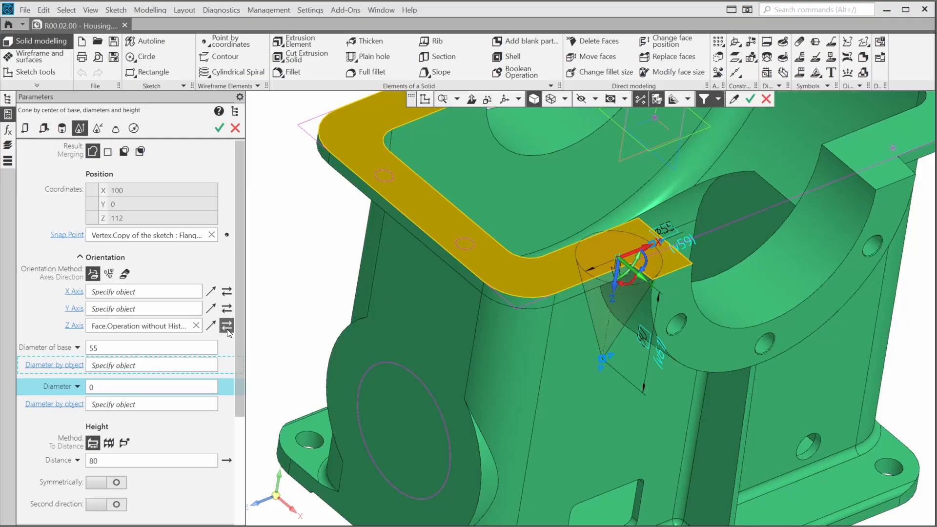
pyautogui.write('35')
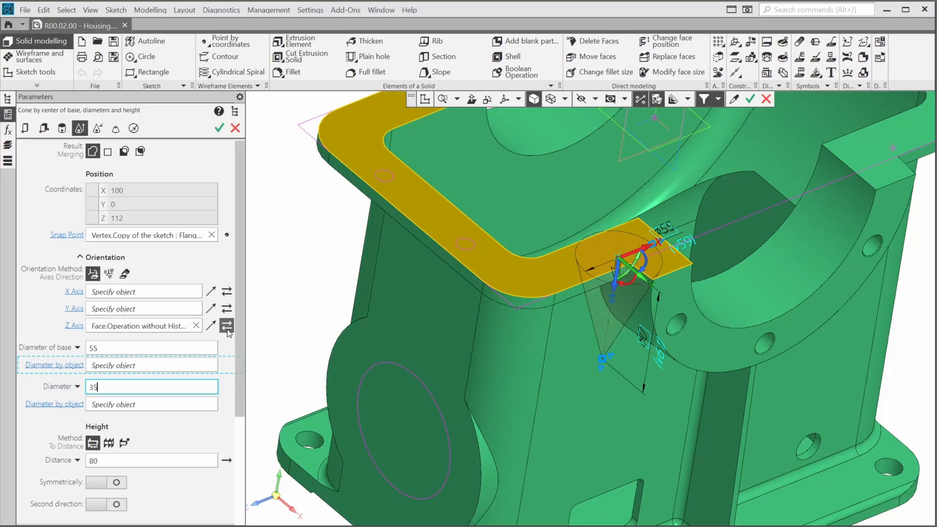
pyautogui.press('Tab')
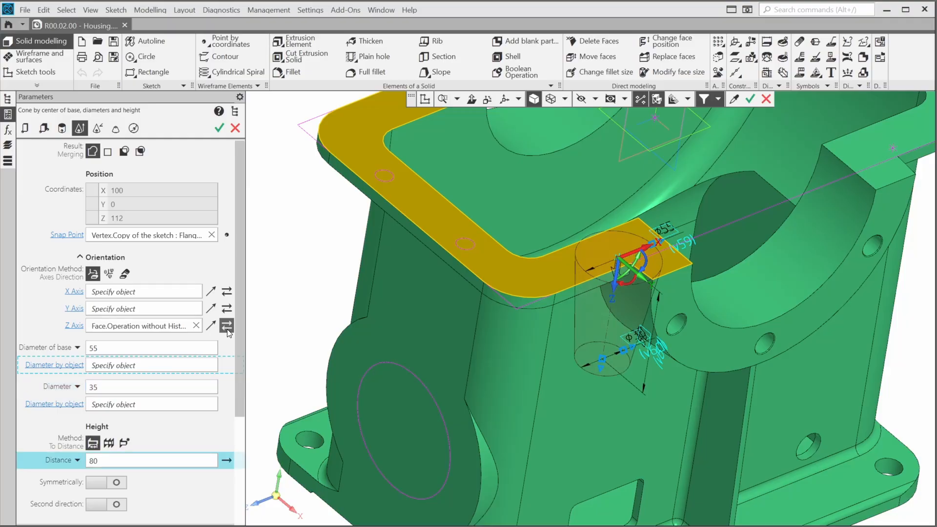
pyautogui.click(220, 129)
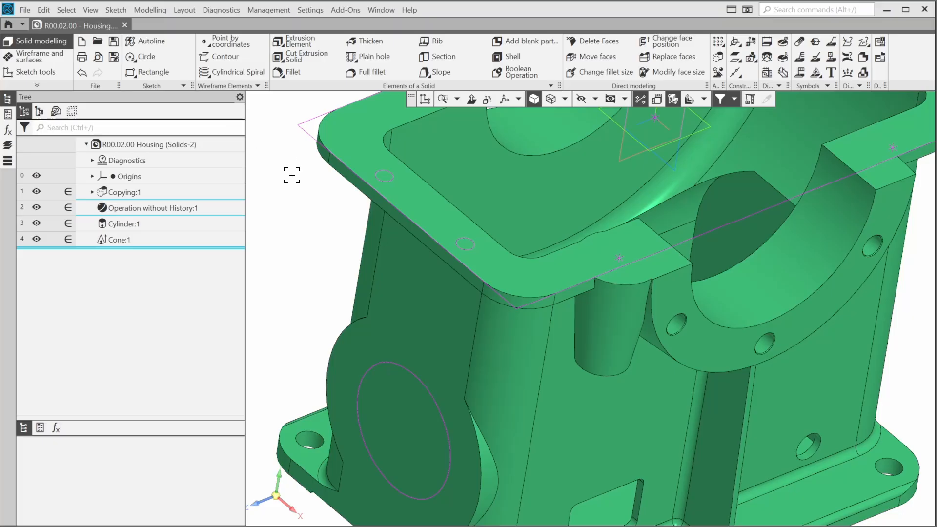
# - Place a plain hole of diameter 15 on the flange face at the Flange sketch point above the cone
pyautogui.scroll(-6, 291, 175)
pyautogui.moveTo(342, 246); pyautogui.dragTo(377, 304, button='middle')
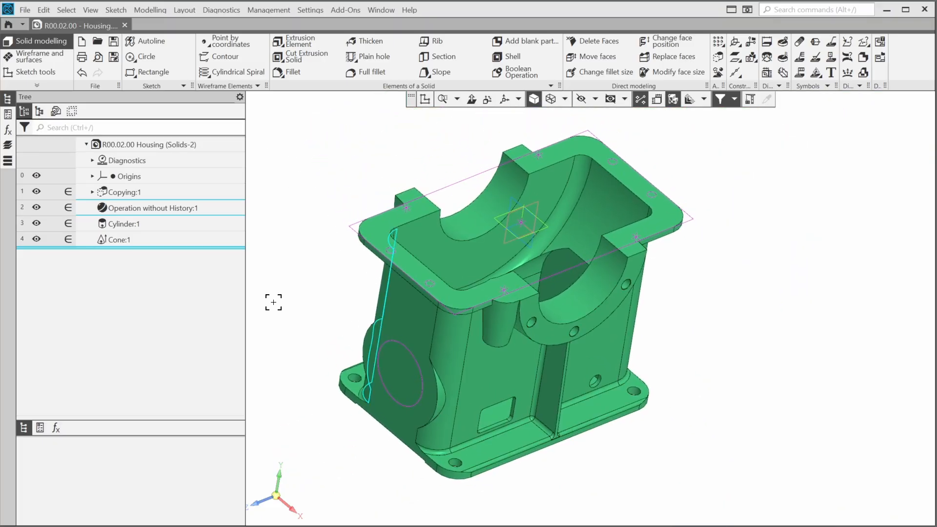
pyautogui.click(352, 61)
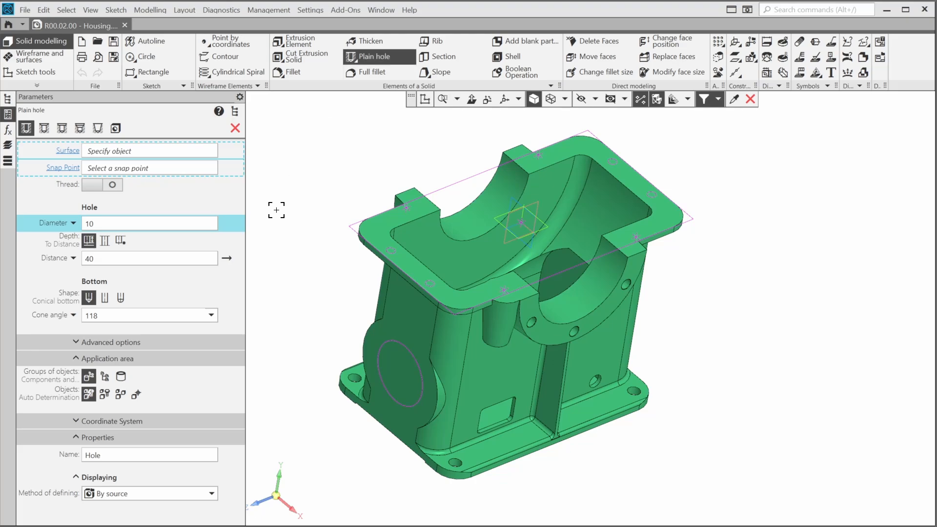
pyautogui.scroll(5, 514, 313)
pyautogui.scroll(3, 517, 314)
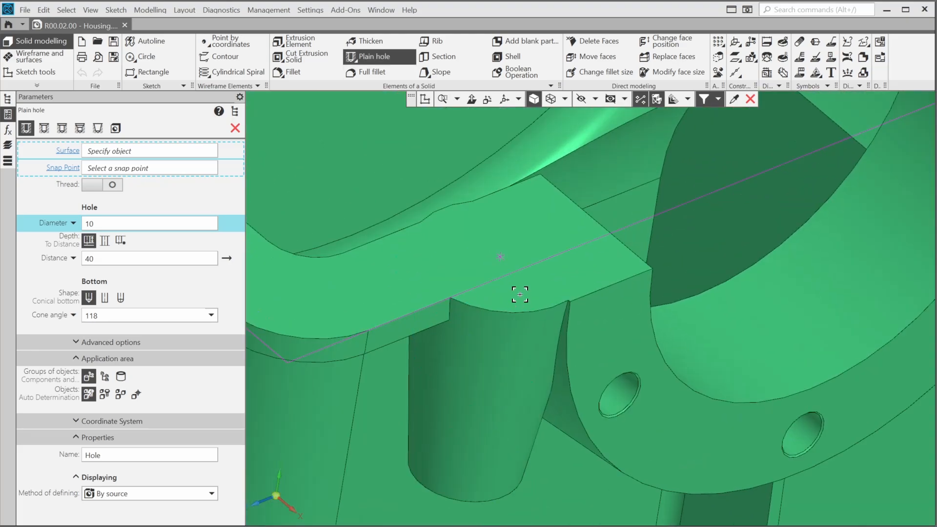
pyautogui.click(504, 257)
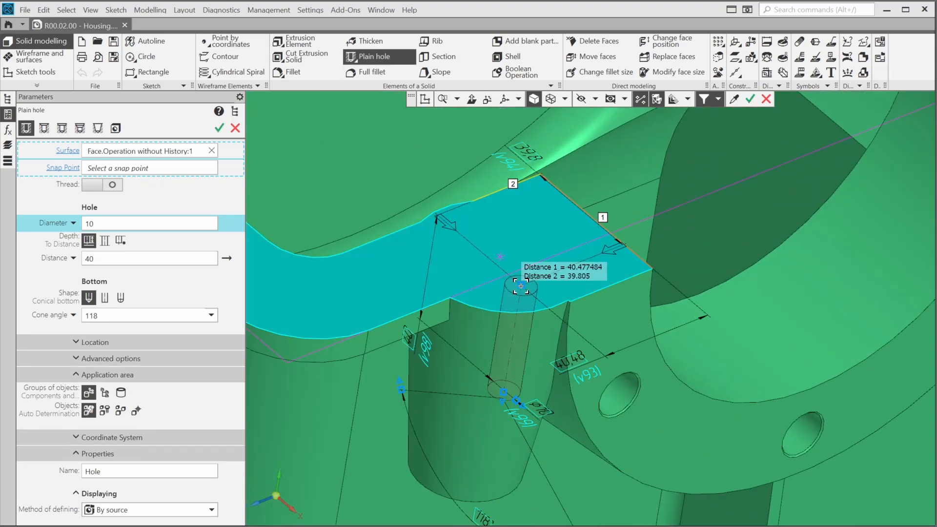
pyautogui.click(500, 255)
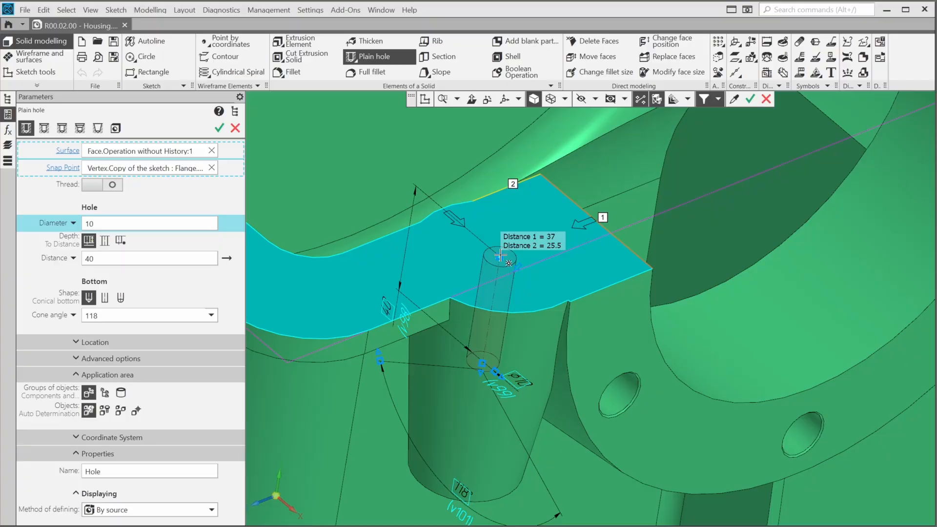
pyautogui.write('1')
pyautogui.press('Return')
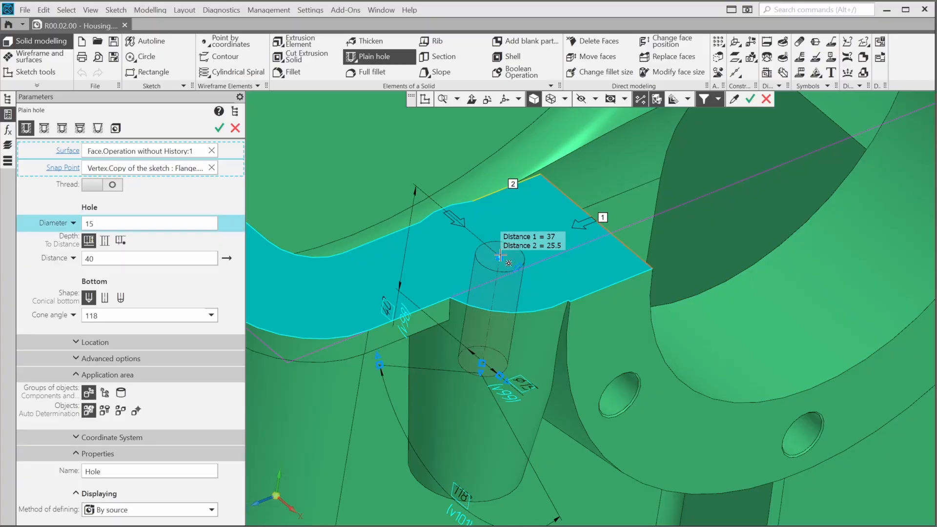
# - Set the hole's depth to reach the cone's lower end face and create the hole
pyautogui.click(121, 241)
pyautogui.moveTo(559, 322); pyautogui.dragTo(562, 284, button='right')
pyautogui.moveTo(539, 187); pyautogui.dragTo(538, 261, button='right')
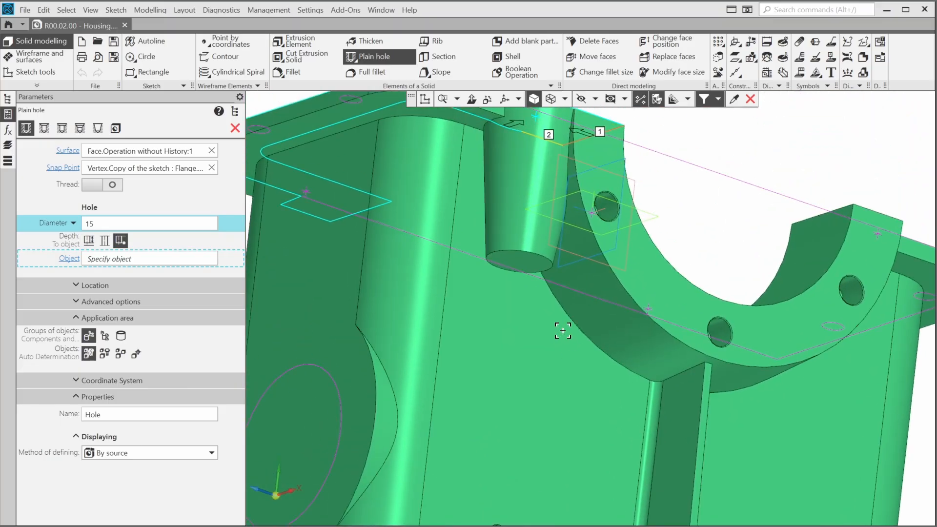
pyautogui.click(538, 261)
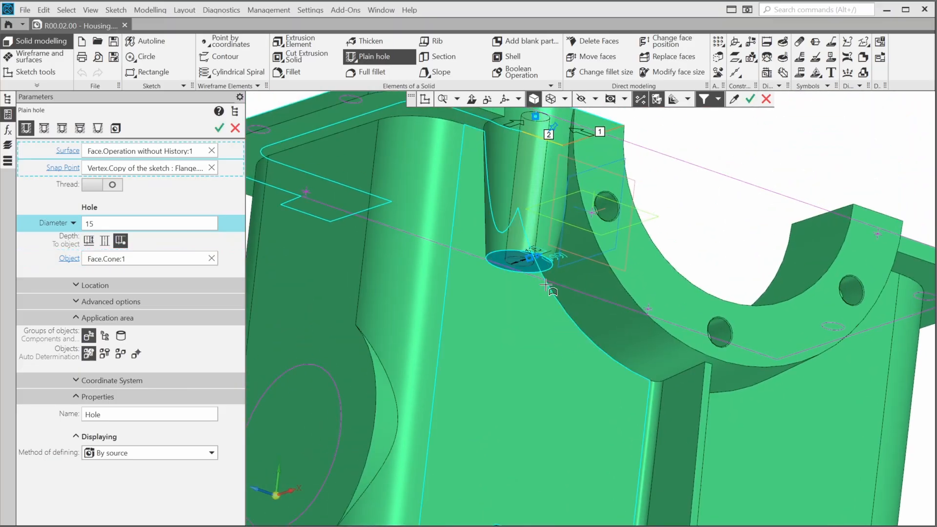
pyautogui.hotkey('ctrl', 'Return')
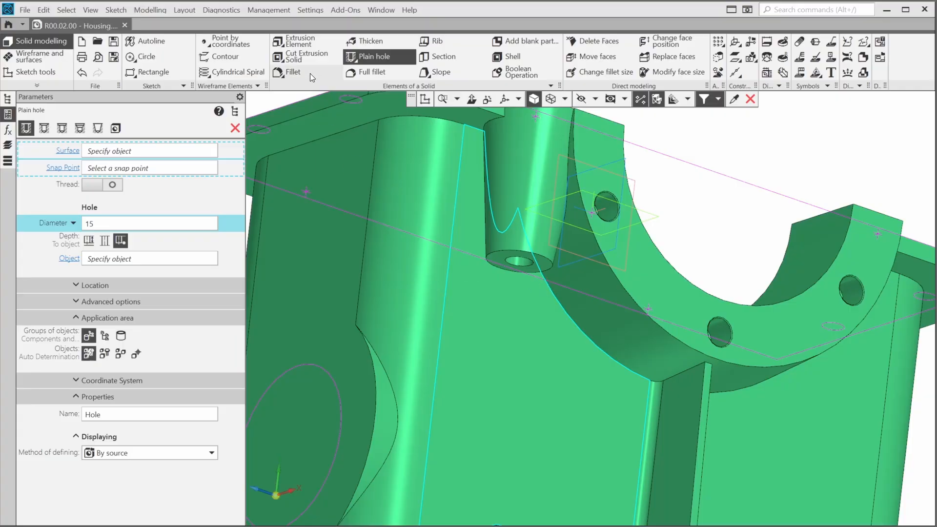
# - Start an Extrusion Element with the two small Flange sketch circles at one short end of the flange as its section
pyautogui.click(294, 41)
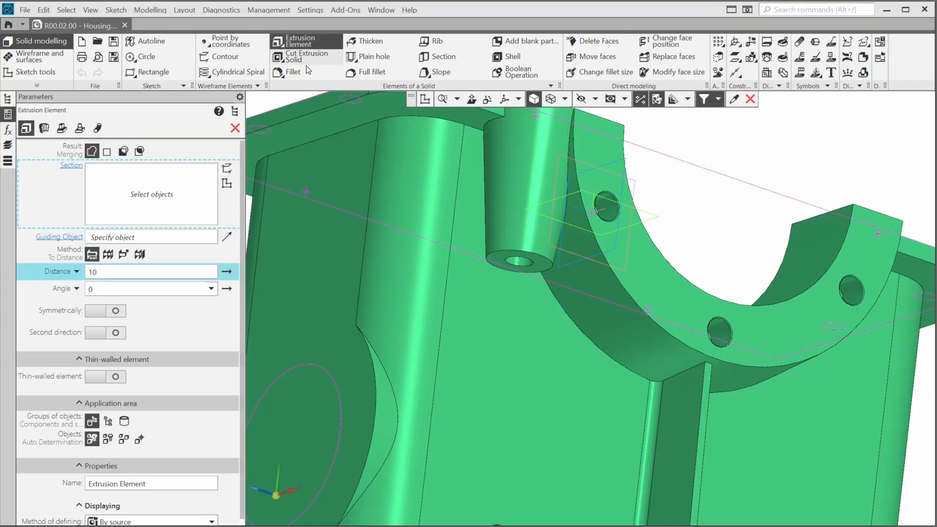
pyautogui.scroll(-3, 408, 200)
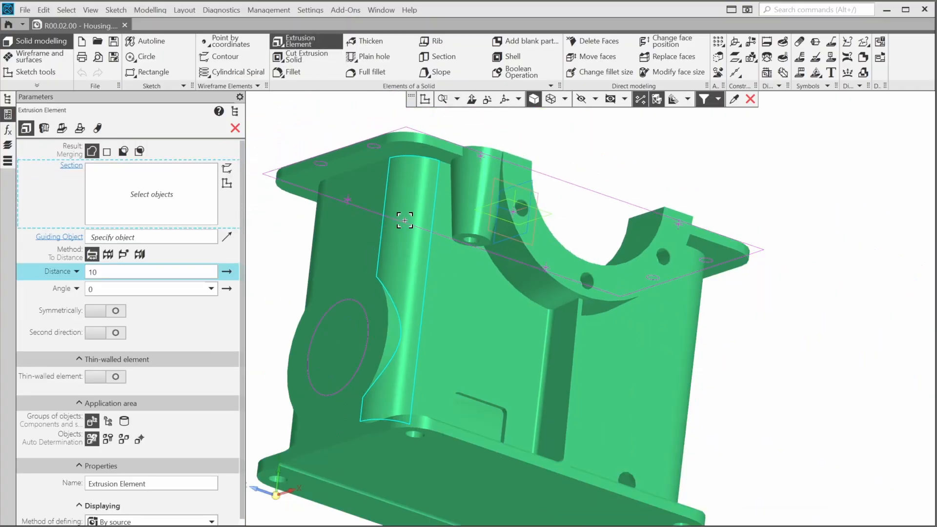
pyautogui.moveTo(404, 220); pyautogui.dragTo(398, 313, button='middle')
pyautogui.scroll(5, 372, 391)
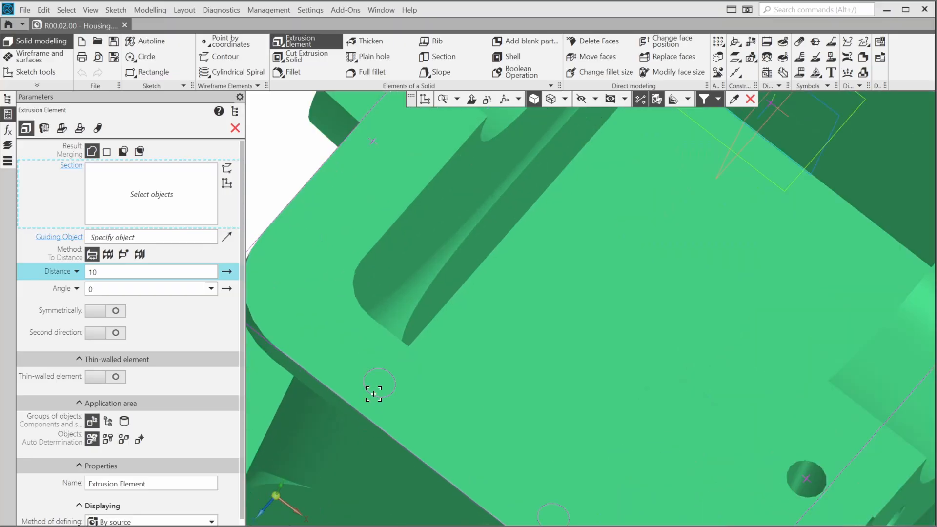
pyautogui.scroll(3, 379, 382)
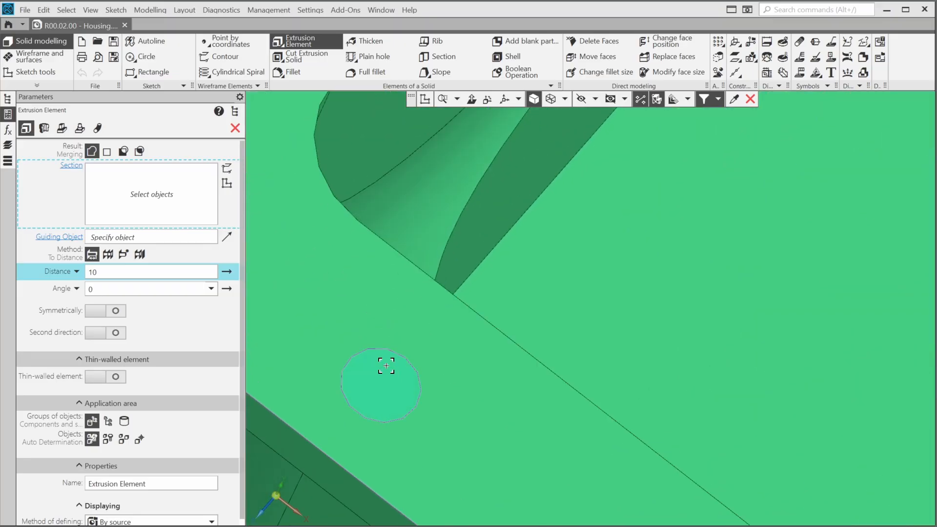
pyautogui.click(386, 366)
pyautogui.scroll(-3, 551, 485)
pyautogui.scroll(3, 544, 478)
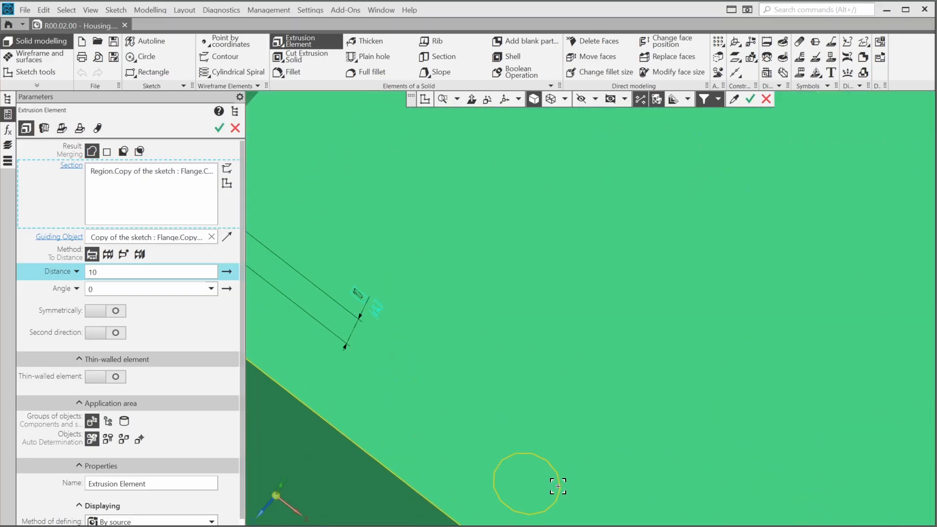
pyautogui.click(539, 477)
pyautogui.scroll(-3, 631, 359)
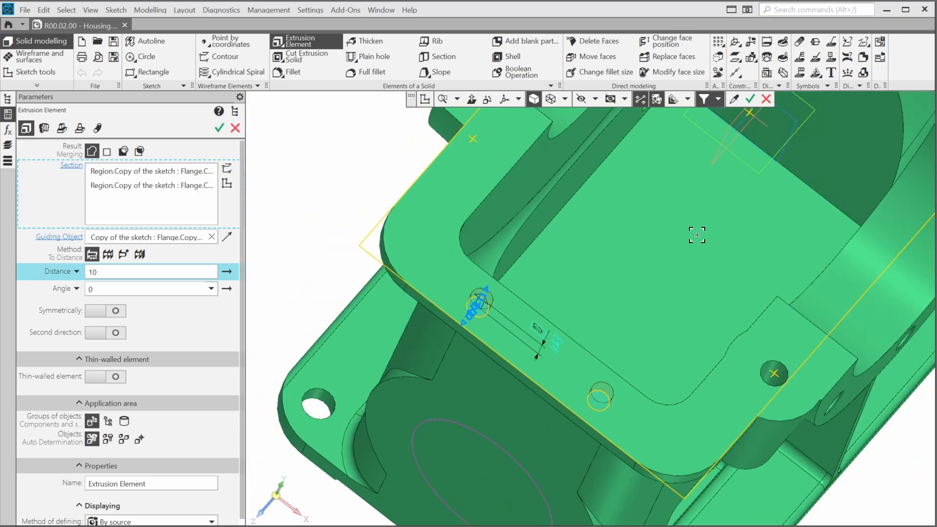
# - Add the two small Flange sketch circles at the opposite short end of the flange to the extrusion section
pyautogui.scroll(3, 453, 492)
pyautogui.scroll(-3, 756, 359)
pyautogui.scroll(4, 700, 290)
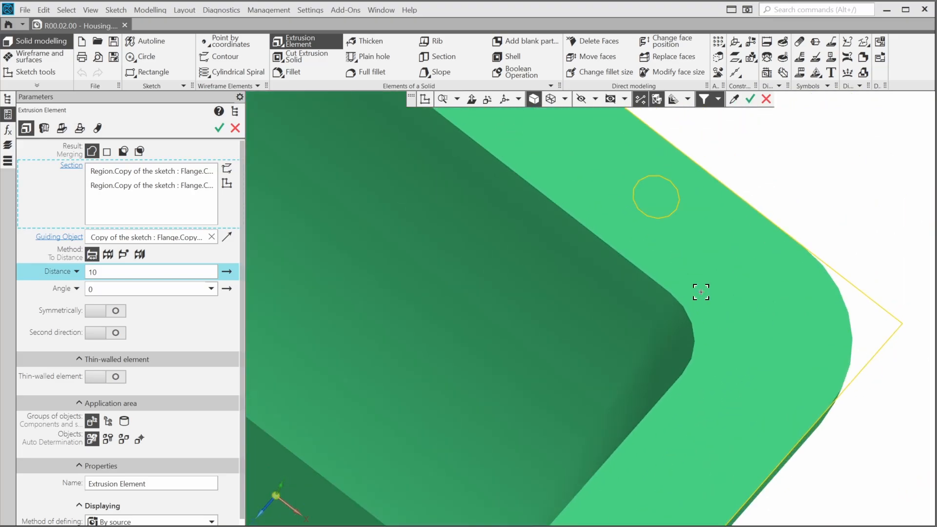
pyautogui.click(655, 187)
pyautogui.scroll(-3, 611, 316)
pyautogui.scroll(3, 508, 306)
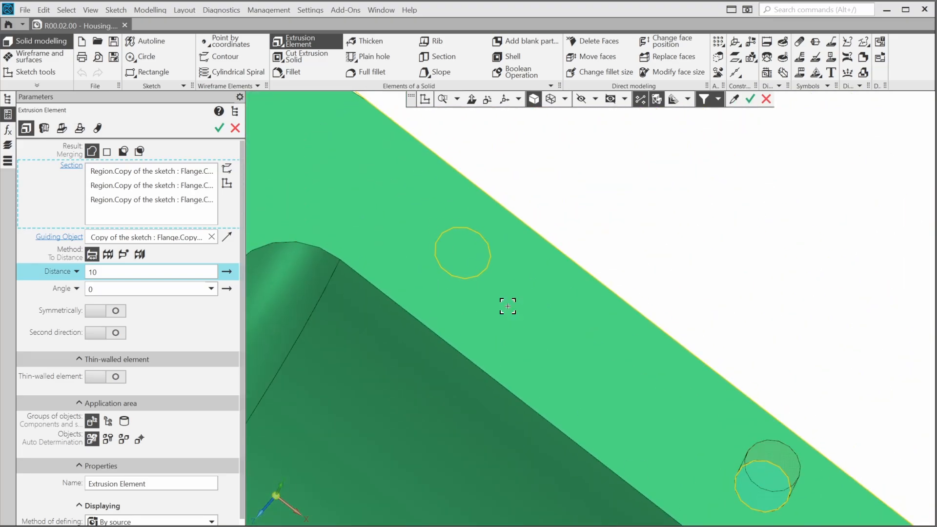
pyautogui.click(477, 250)
pyautogui.scroll(-5, 550, 265)
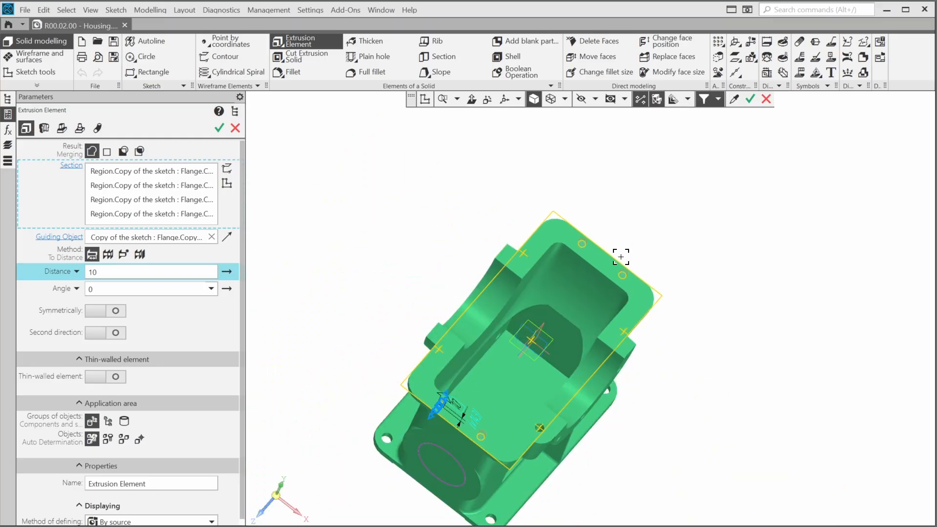
pyautogui.scroll(3, 621, 253)
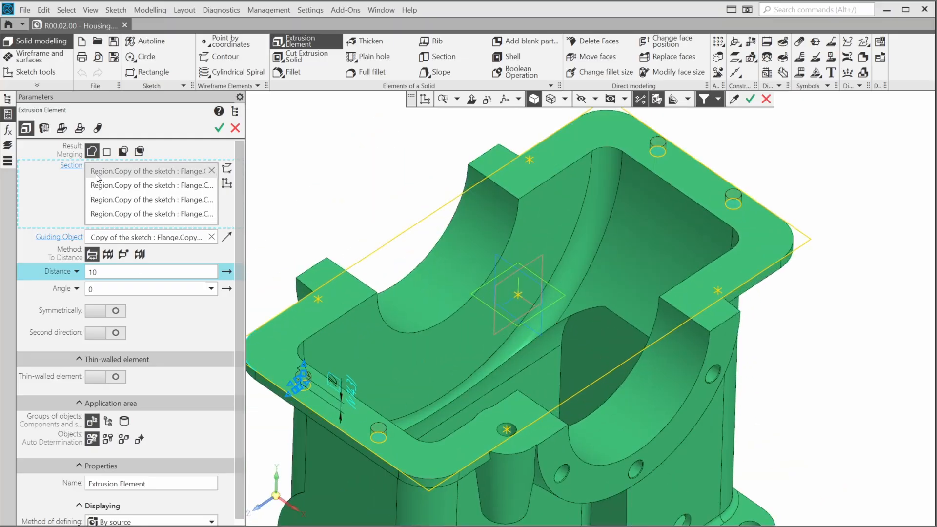
# - Set the extrusion to Subtraction, reverse its direction into the flange, and cut the four holes with a distance of 10
pyautogui.click(123, 151)
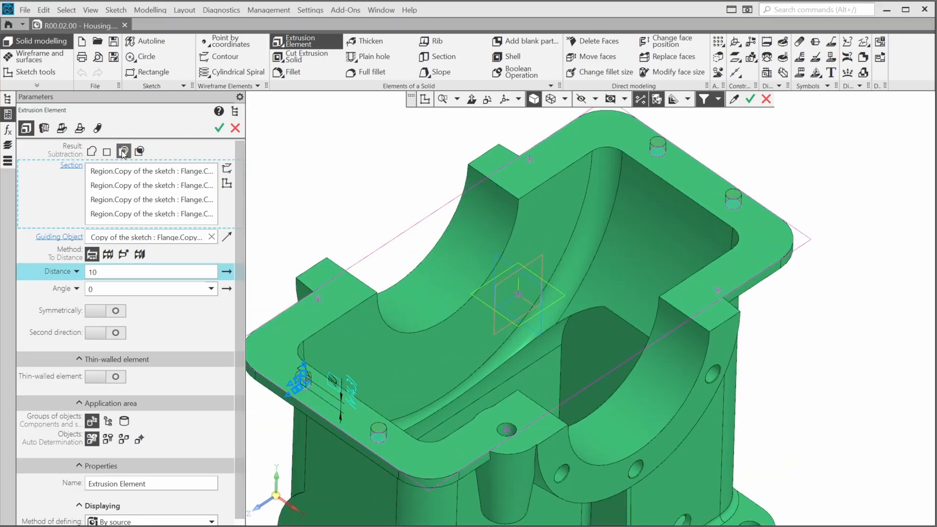
pyautogui.click(226, 272)
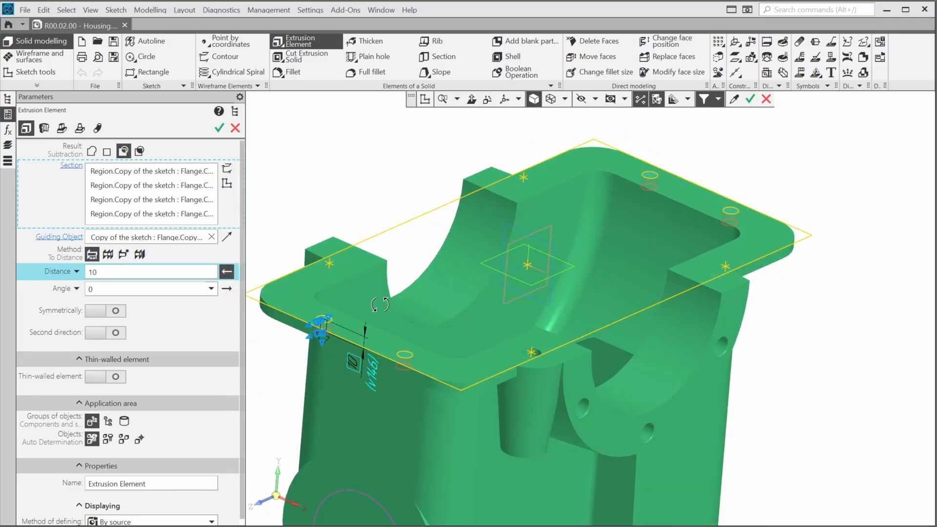
pyautogui.moveTo(380, 304); pyautogui.dragTo(390, 268, button='middle')
pyautogui.scroll(3, 390, 268)
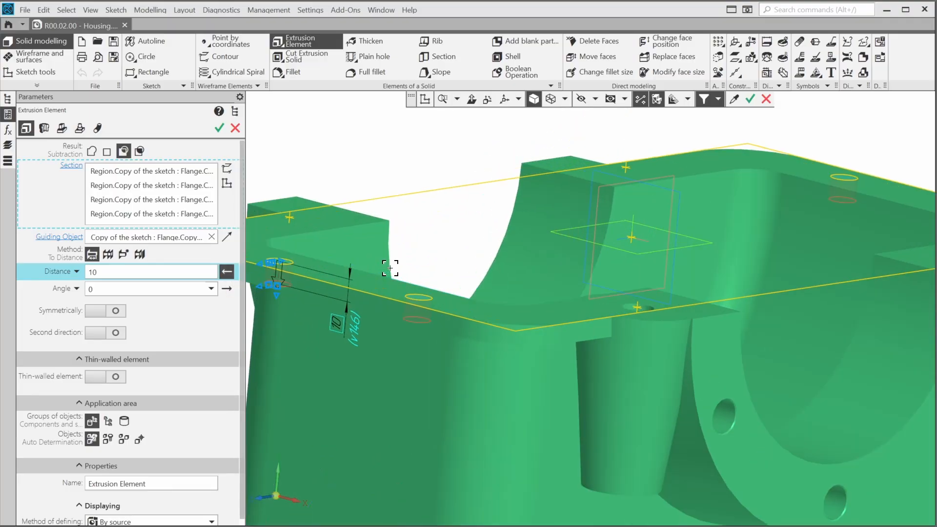
pyautogui.middleClick(438, 250)
pyautogui.moveTo(447, 292)
pyautogui.mouseDown(button='right')
pyautogui.moveTo(450, 258)
pyautogui.moveTo(441, 297)
pyautogui.mouseUp(button='right')
pyautogui.scroll(-4, 441, 297)
pyautogui.moveTo(483, 220); pyautogui.dragTo(458, 314, button='middle')
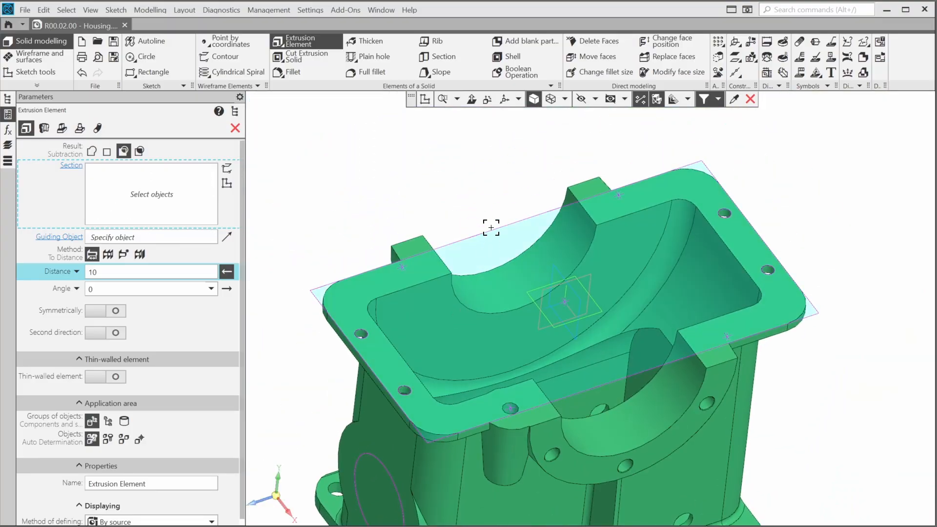
pyautogui.click(236, 131)
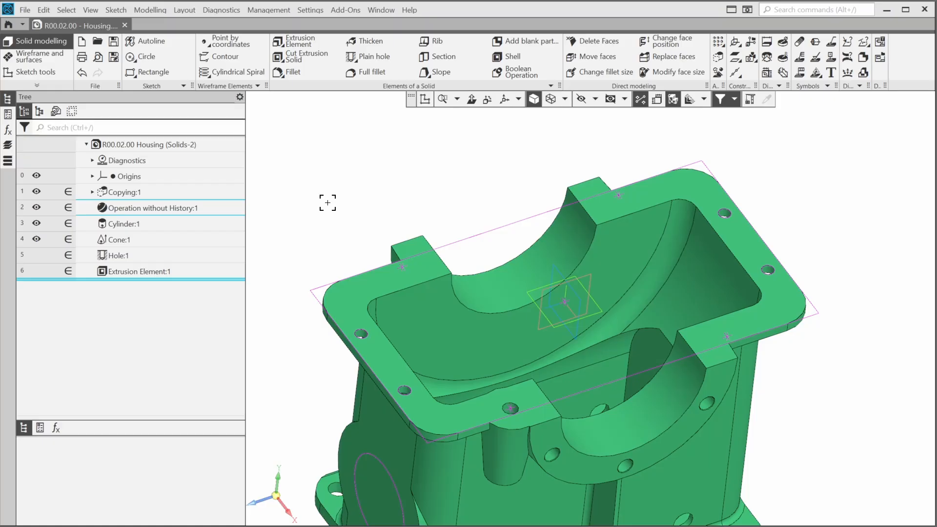
# - Start a sketch on the housing's end face with the round pad and place a construction point between the circle and the pad edge
pyautogui.scroll(-2, 325, 209)
pyautogui.moveTo(325, 209); pyautogui.dragTo(388, 138, button='middle')
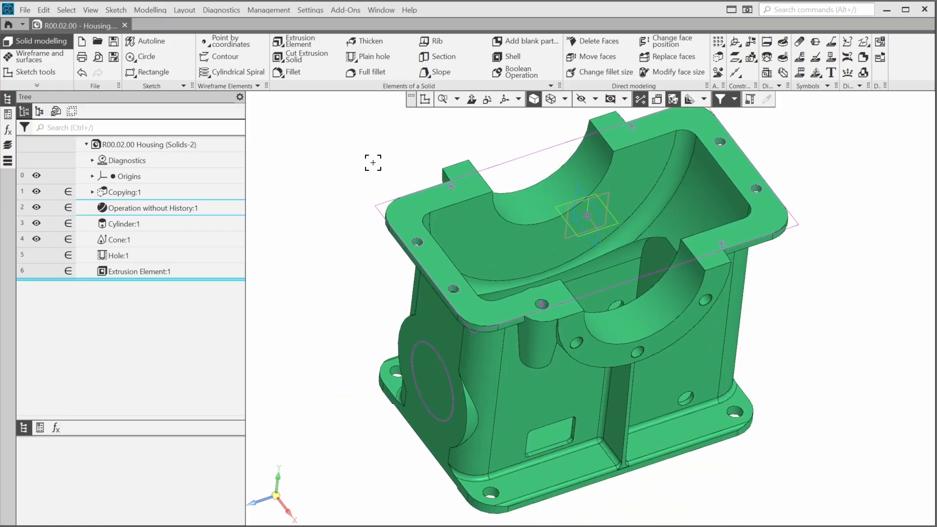
pyautogui.moveTo(444, 341); pyautogui.dragTo(505, 293, button='middle')
pyautogui.click(507, 291)
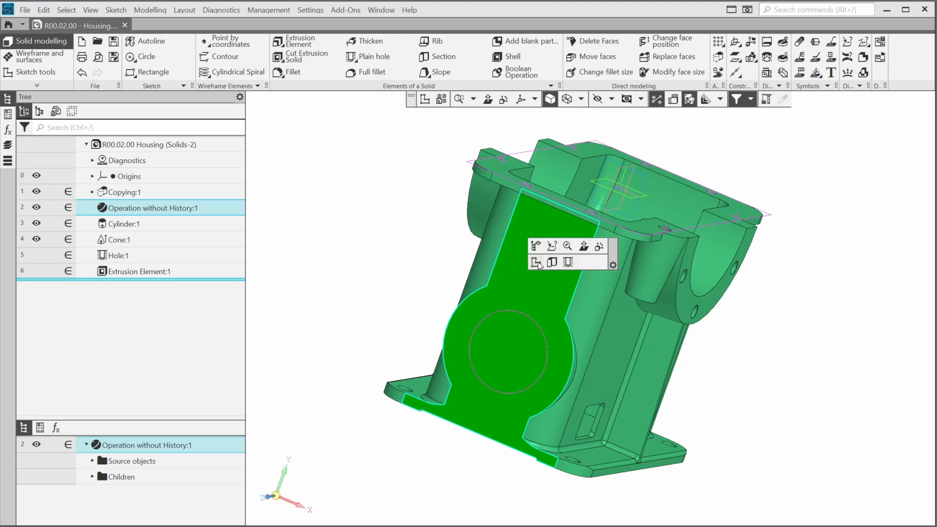
pyautogui.click(536, 262)
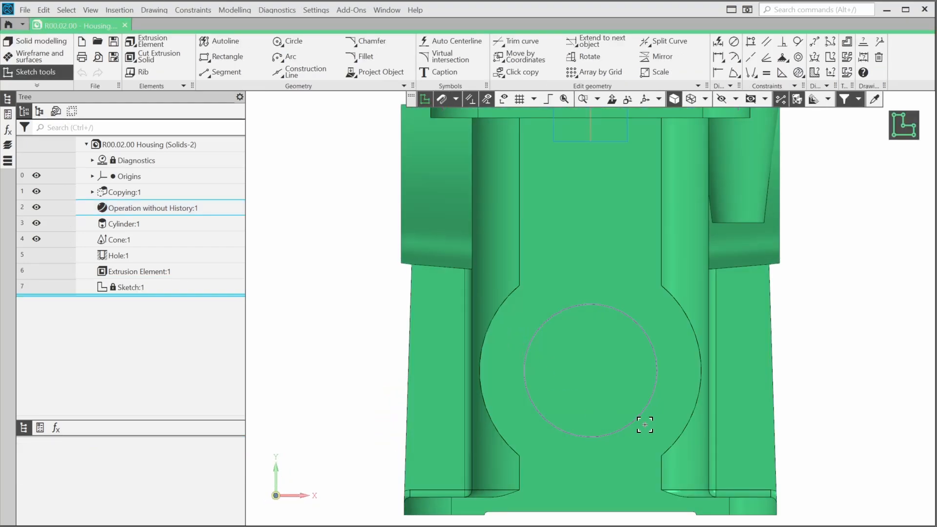
pyautogui.scroll(3, 644, 424)
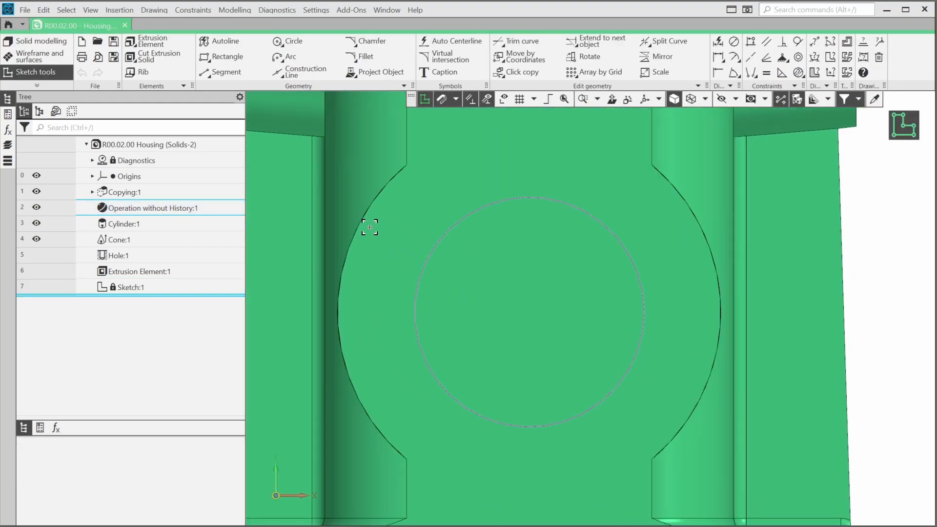
pyautogui.click(253, 87)
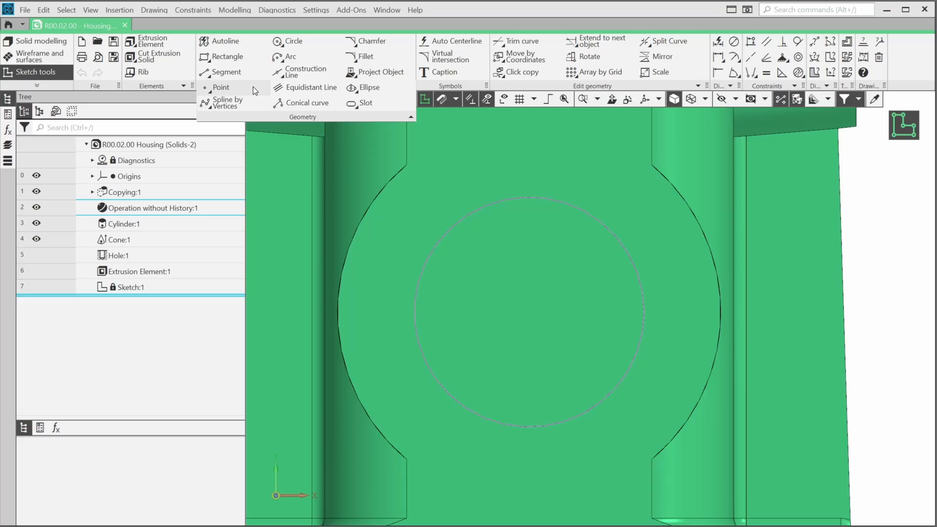
pyautogui.click(223, 88)
pyautogui.click(380, 309)
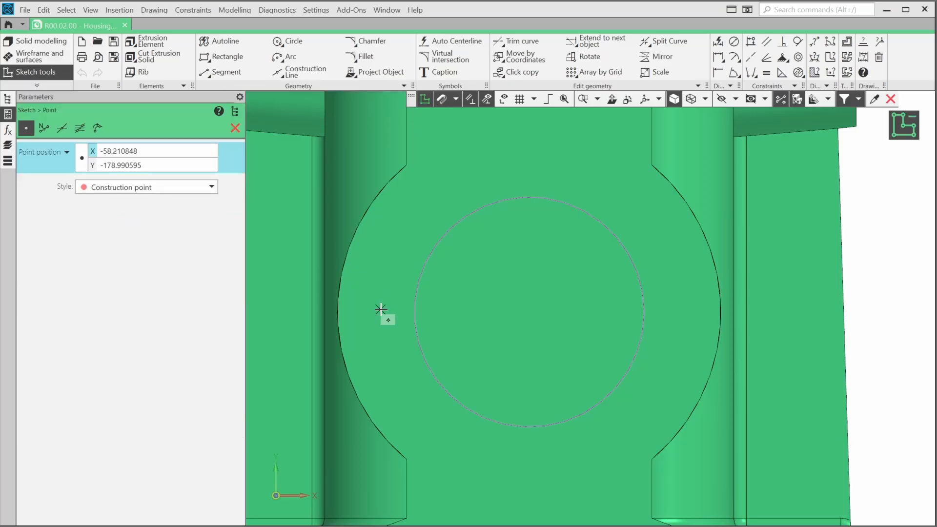
# - Align the construction point horizontally with the centre of the circle on the end face
pyautogui.click(750, 43)
pyautogui.click(380, 309)
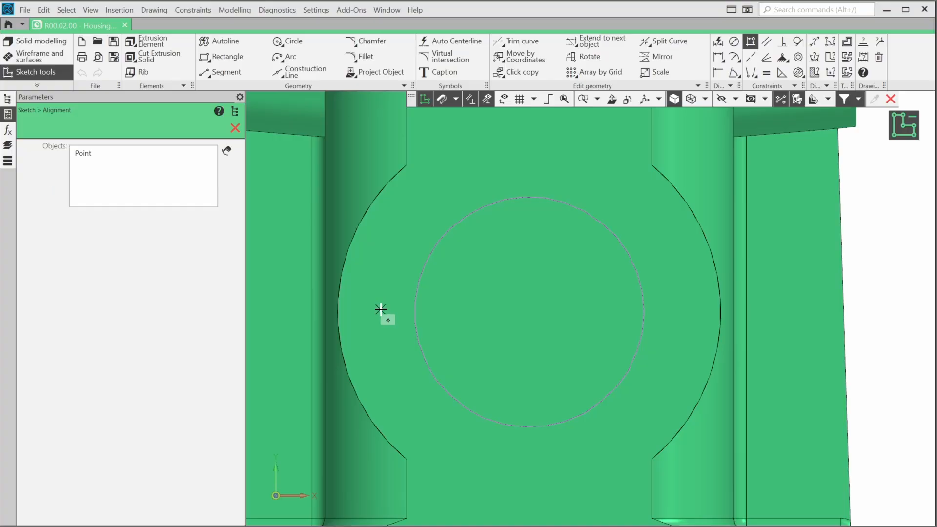
pyautogui.rightClick(402, 268)
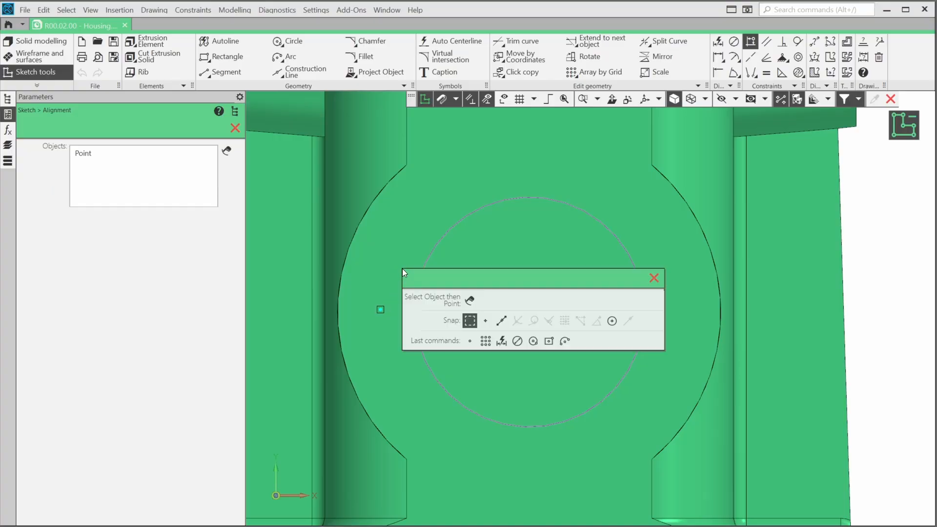
pyautogui.click(609, 320)
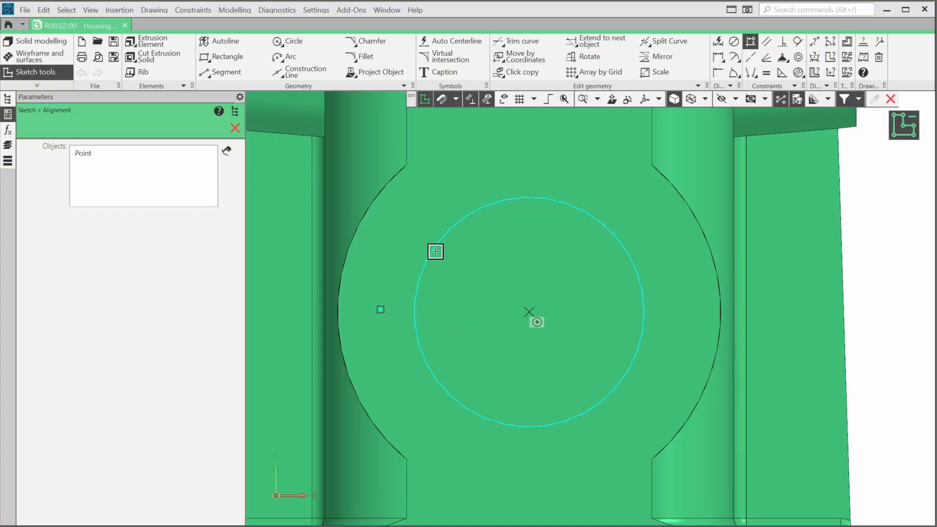
pyautogui.click(435, 252)
pyautogui.click(591, 313)
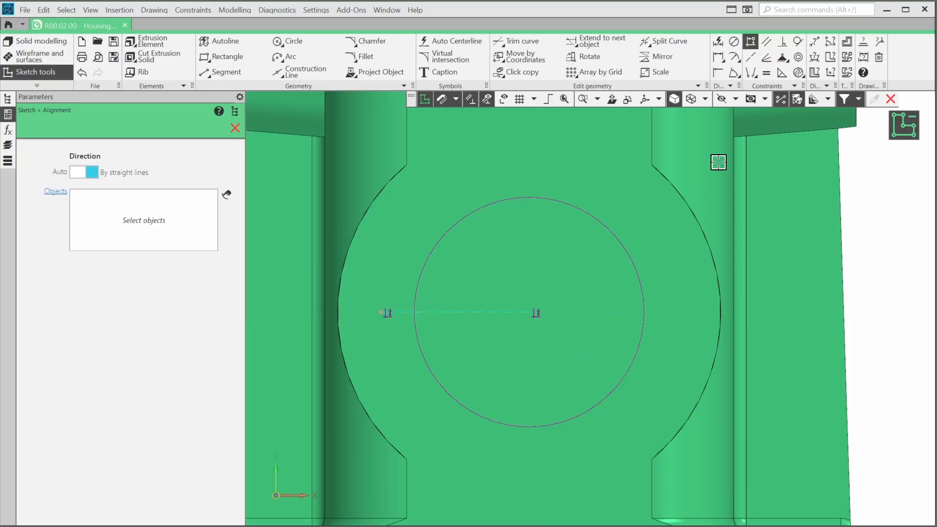
# - Dimension the distance between the construction point and the circle's centre as 55
pyautogui.click(718, 41)
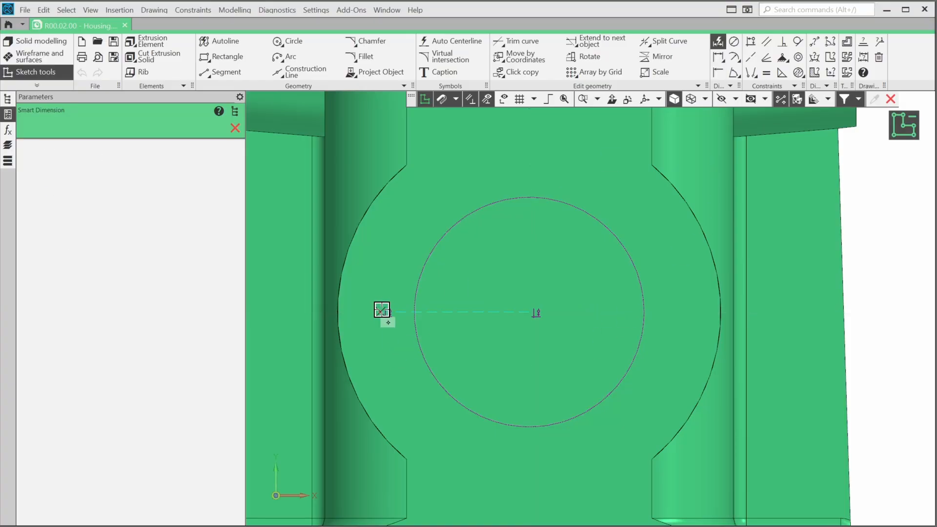
pyautogui.click(385, 314)
pyautogui.click(535, 312)
pyautogui.click(484, 306)
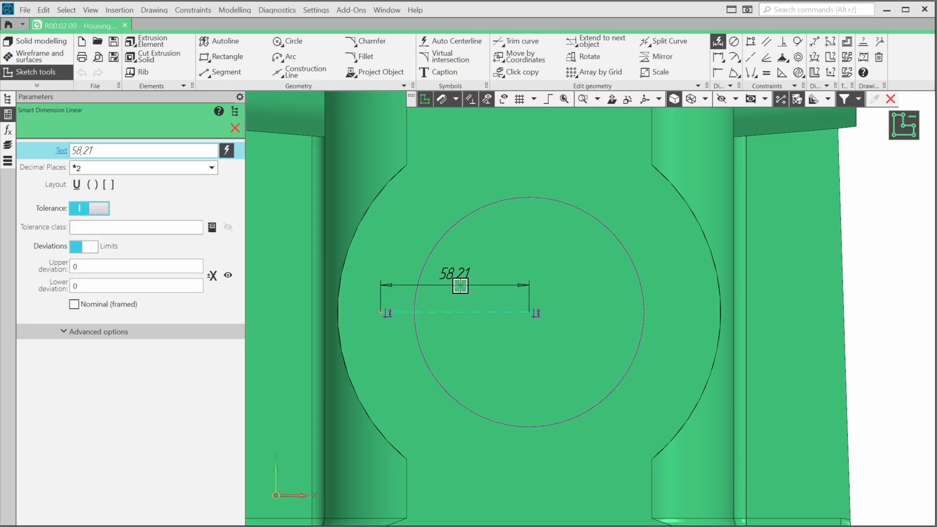
pyautogui.click(456, 291)
pyautogui.write('55')
pyautogui.press('Return')
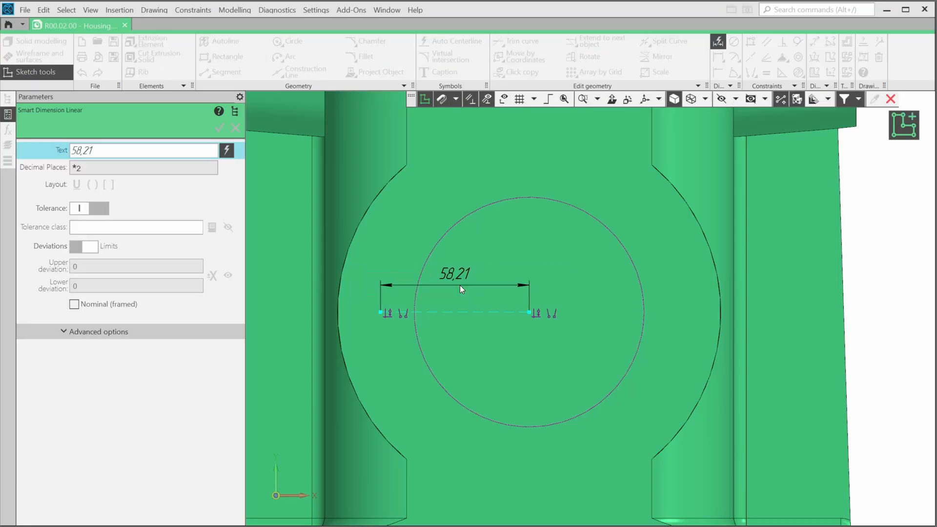
# - Array the construction point concentrically about the circle's centre with 6 instances in the circular direction, and finish the sketch
pyautogui.click(587, 72)
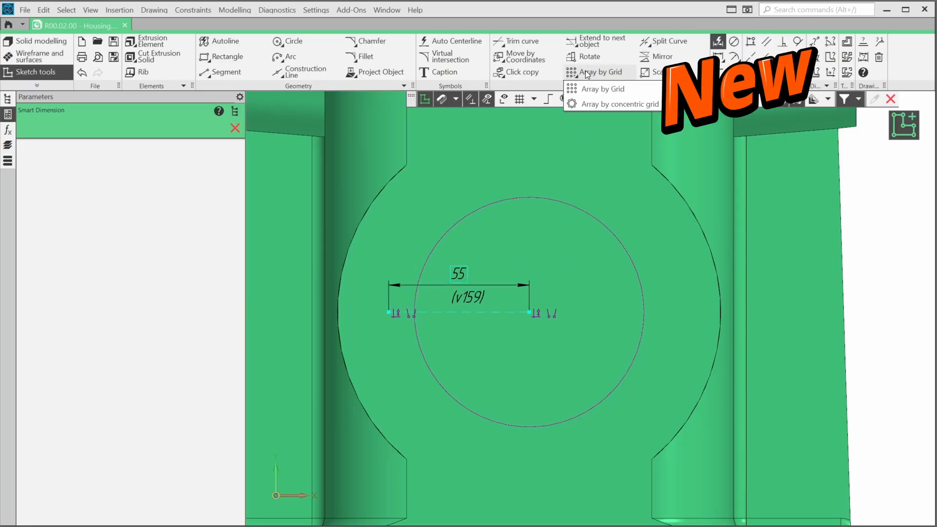
pyautogui.click(596, 100)
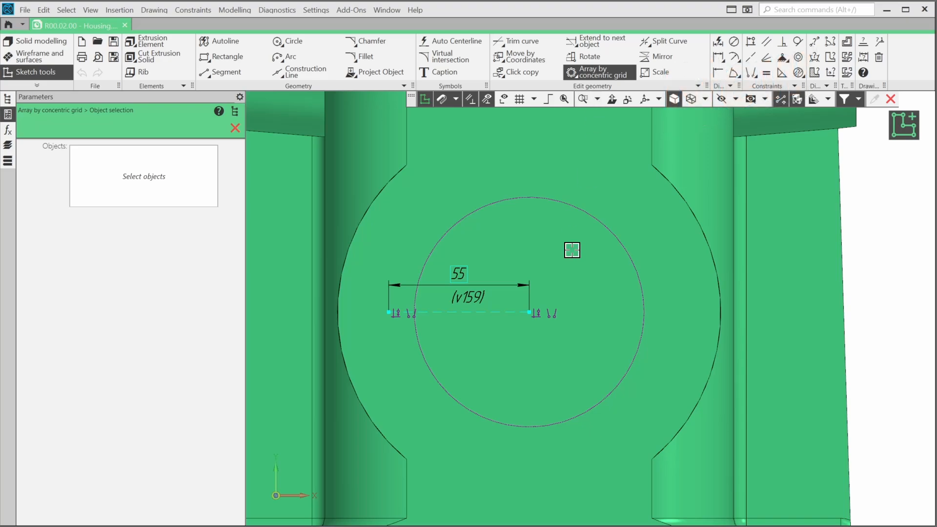
pyautogui.click(388, 311)
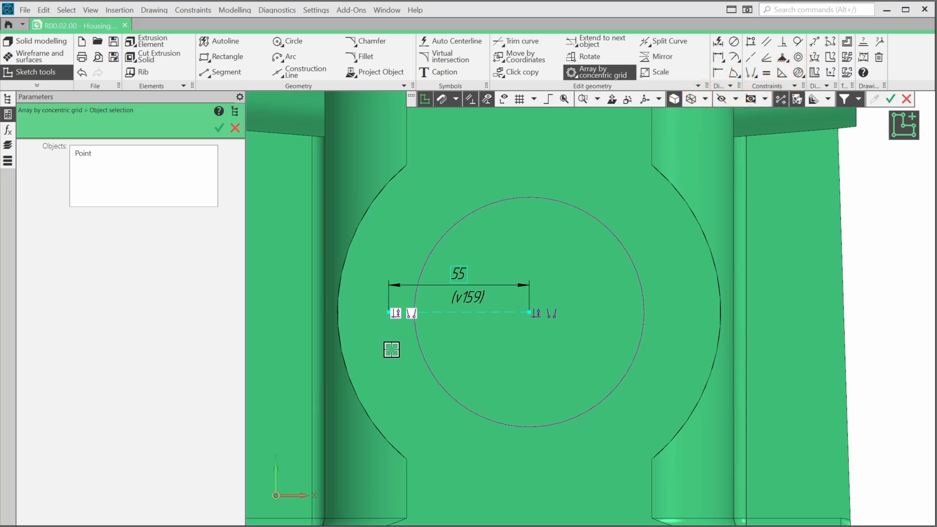
pyautogui.click(218, 128)
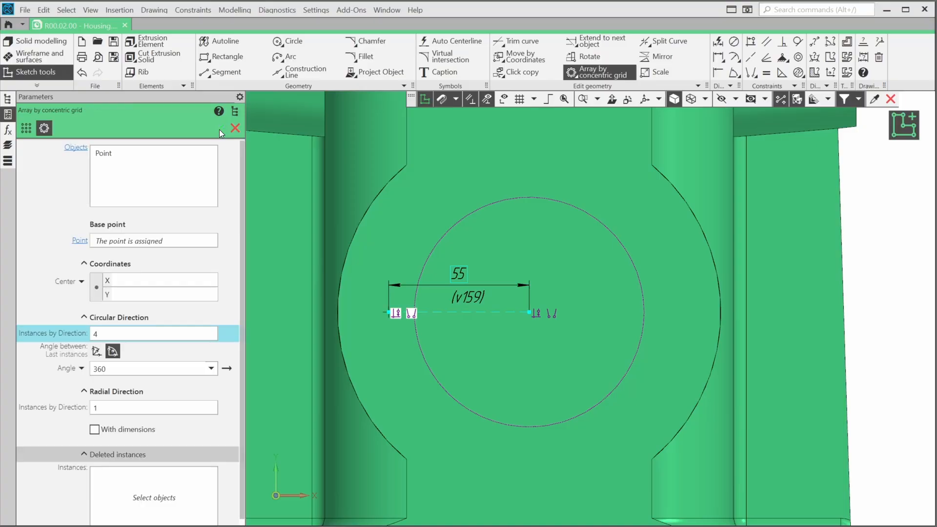
pyautogui.click(529, 311)
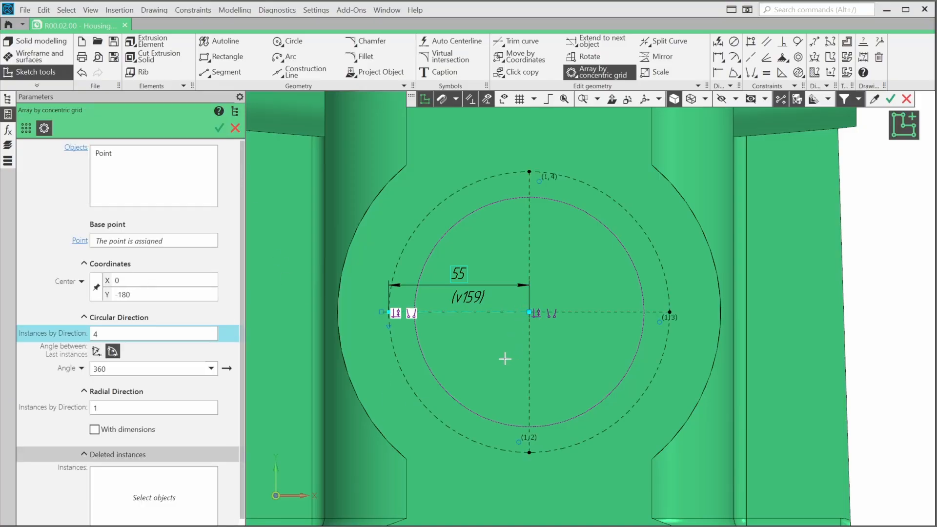
pyautogui.click(157, 330)
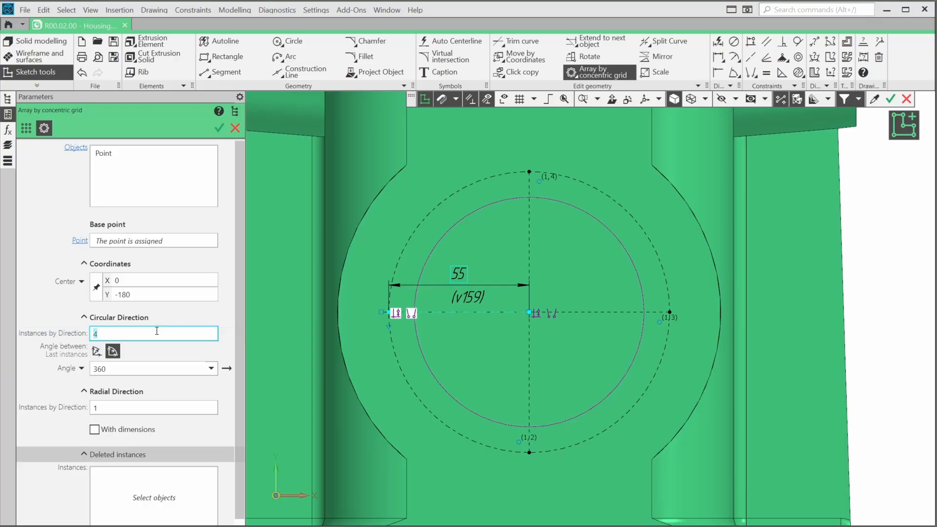
pyautogui.write('6')
pyautogui.press('Tab')
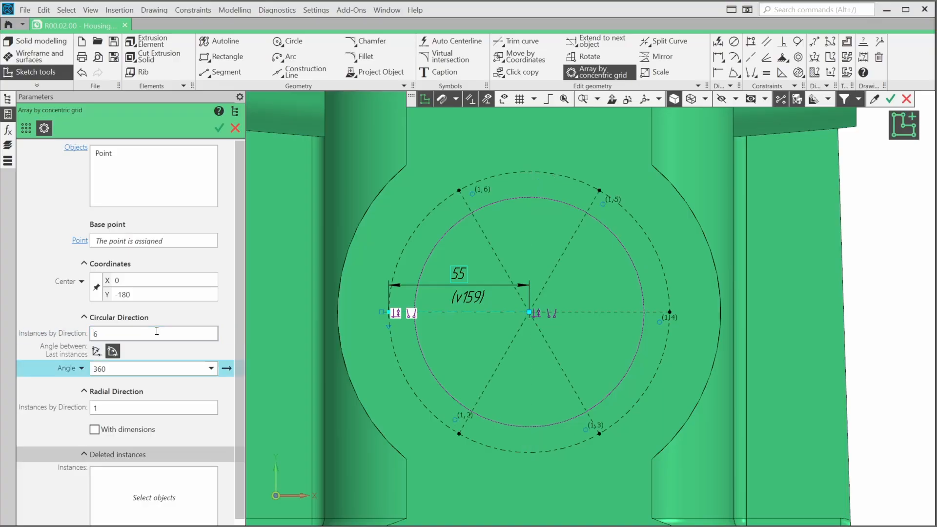
pyautogui.click(219, 129)
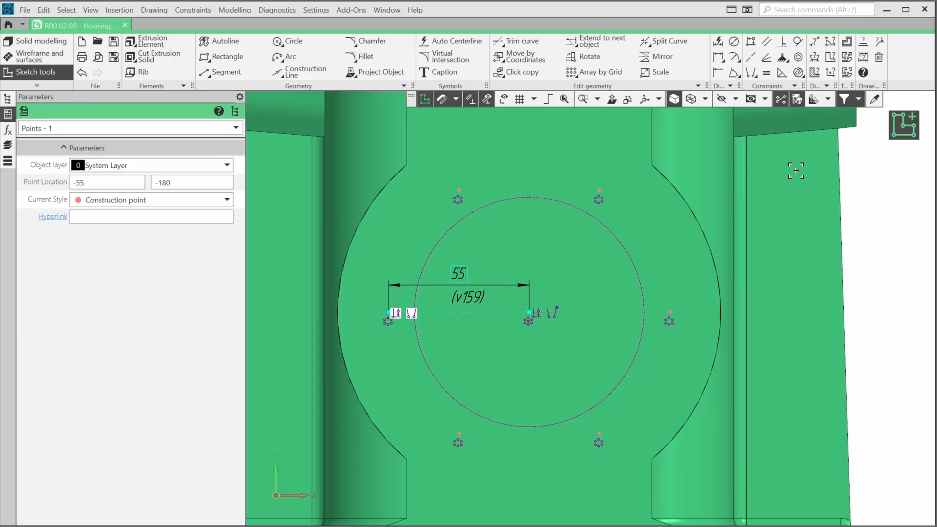
pyautogui.click(902, 134)
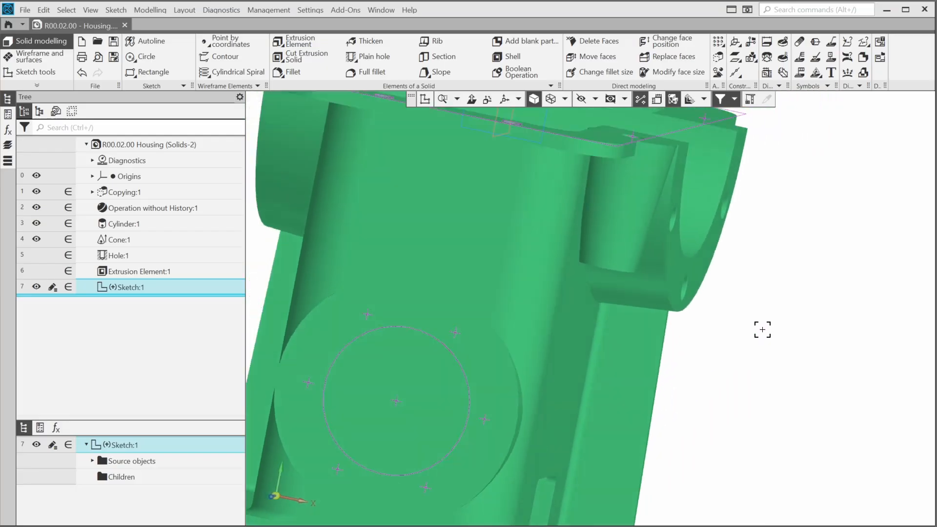
# - Start a hole with countersink on the housing's end face, snapped to the original construction point of the circular pattern
pyautogui.moveTo(622, 406); pyautogui.dragTo(689, 341, button='middle')
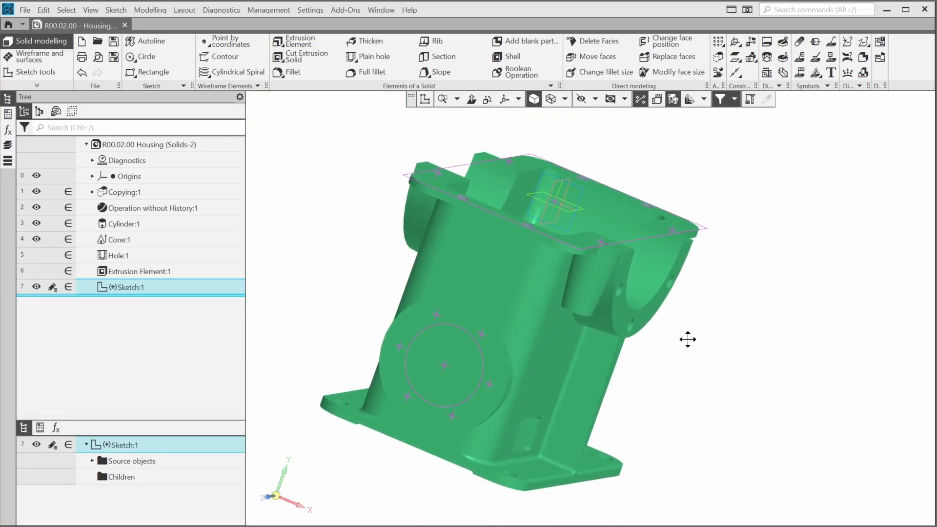
pyautogui.click(383, 59)
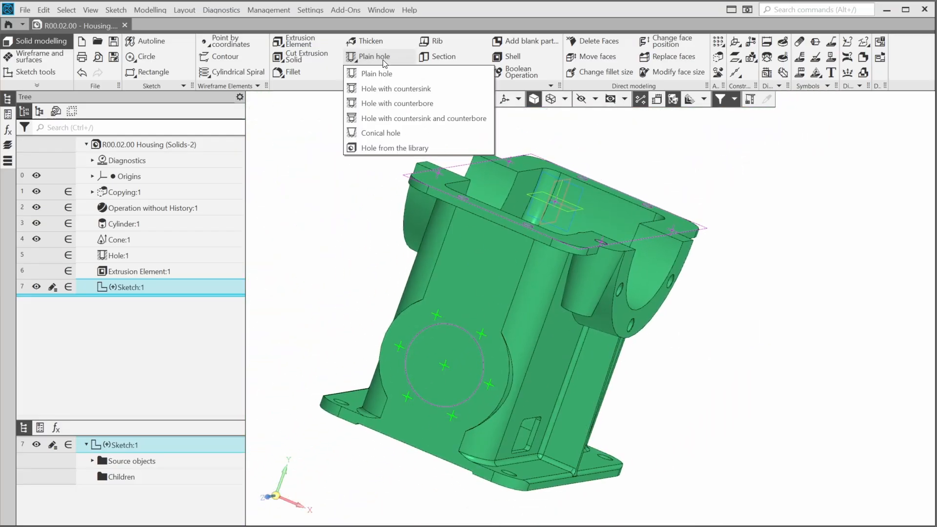
pyautogui.click(395, 92)
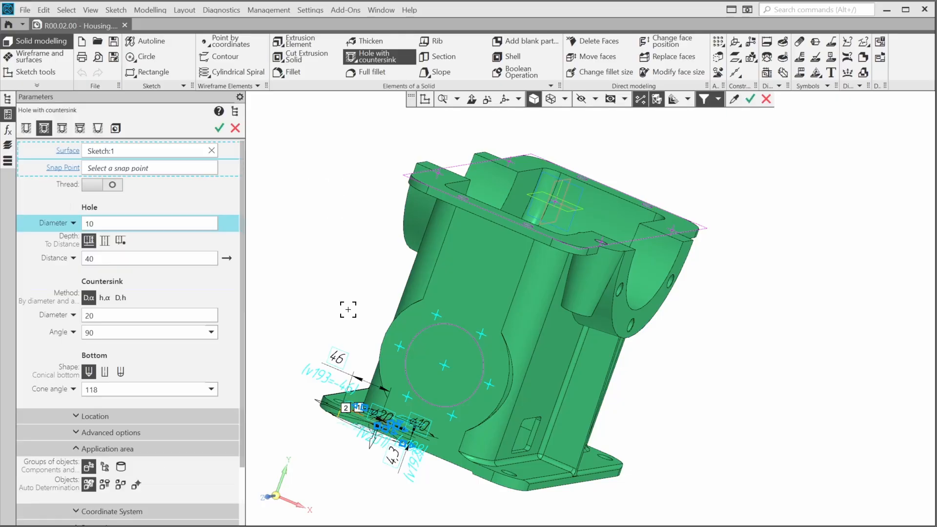
pyautogui.scroll(4, 364, 313)
pyautogui.click(427, 334)
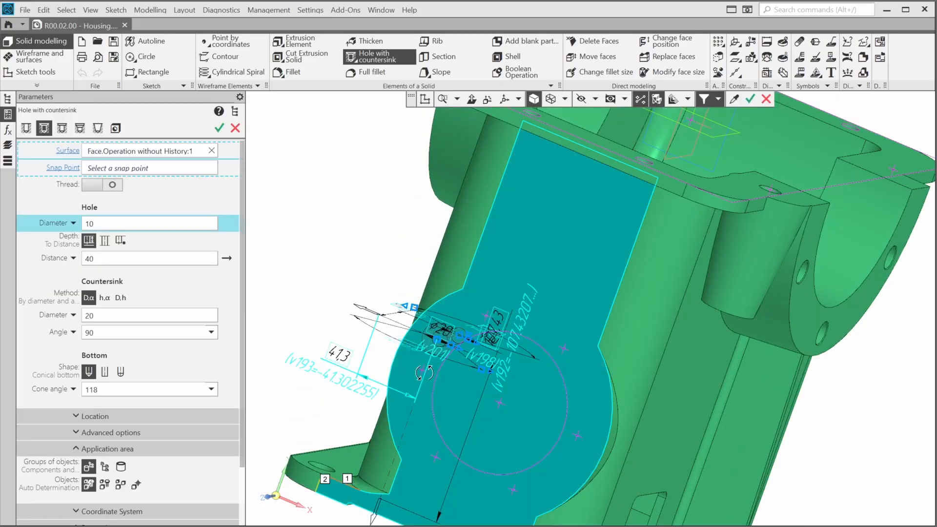
pyautogui.scroll(5, 453, 376)
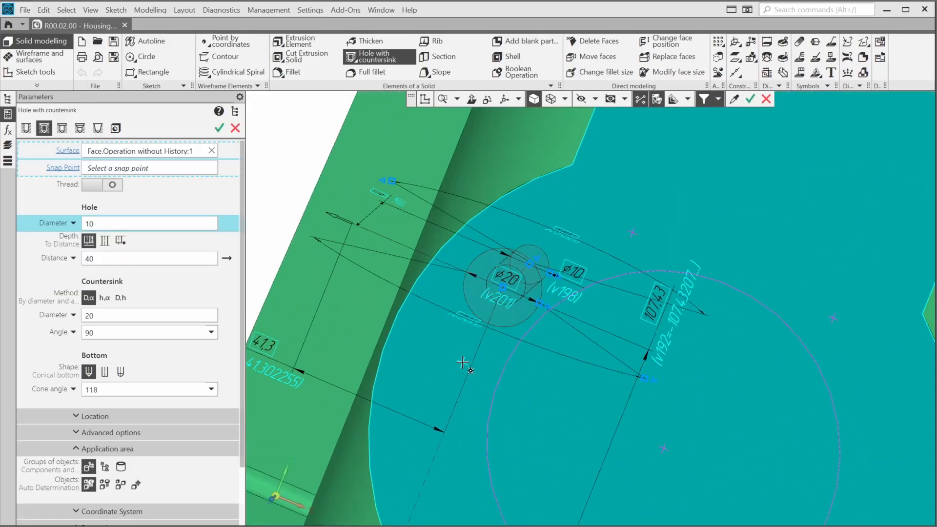
pyautogui.click(462, 362)
pyautogui.moveTo(462, 362)
pyautogui.mouseDown(button='middle')
pyautogui.moveTo(397, 342)
pyautogui.moveTo(622, 306)
pyautogui.moveTo(673, 348)
pyautogui.mouseUp(button='middle')
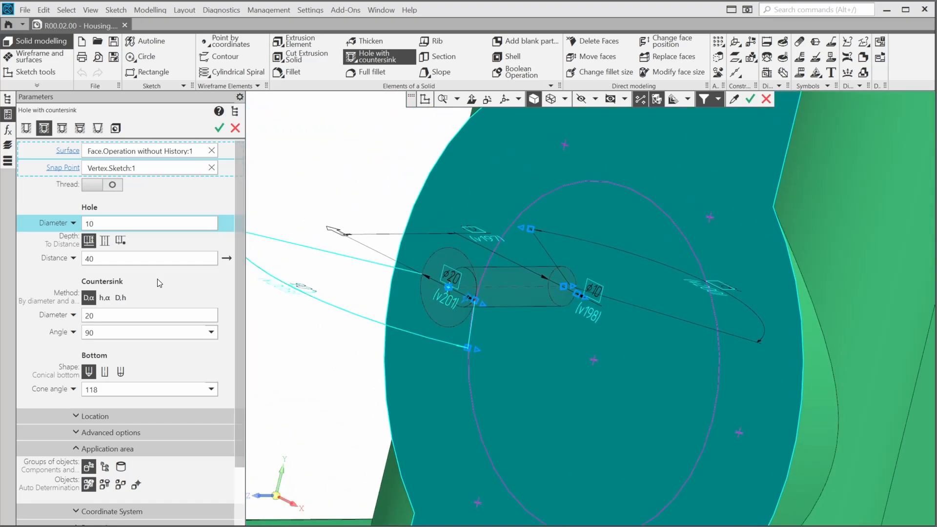
# - Enable the hole's thread using the metric coarse pitch ISO 724 standard with a diameter of 8
pyautogui.click(110, 186)
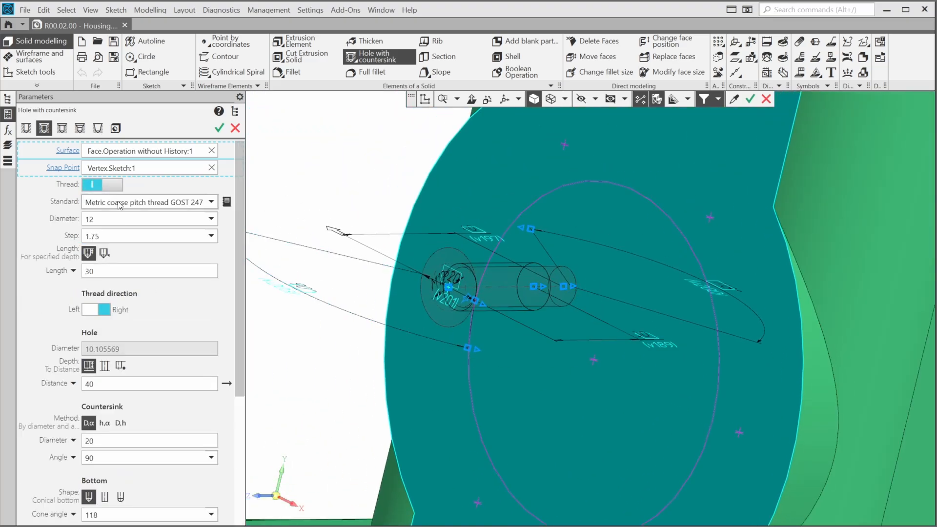
pyautogui.click(120, 204)
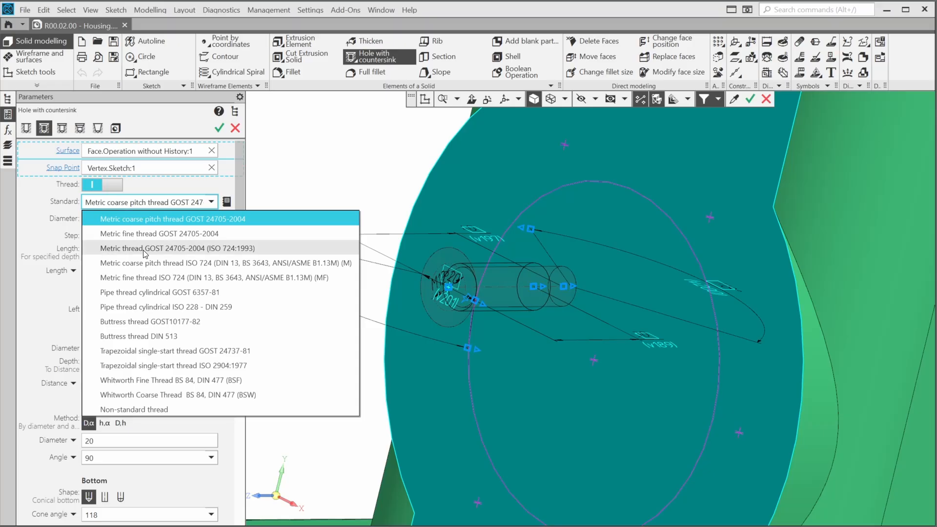
pyautogui.click(154, 263)
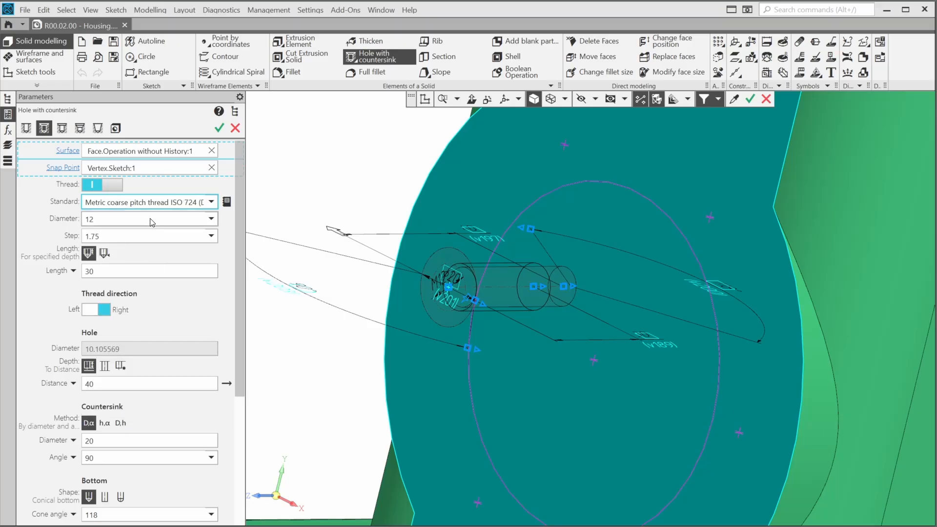
pyautogui.click(152, 221)
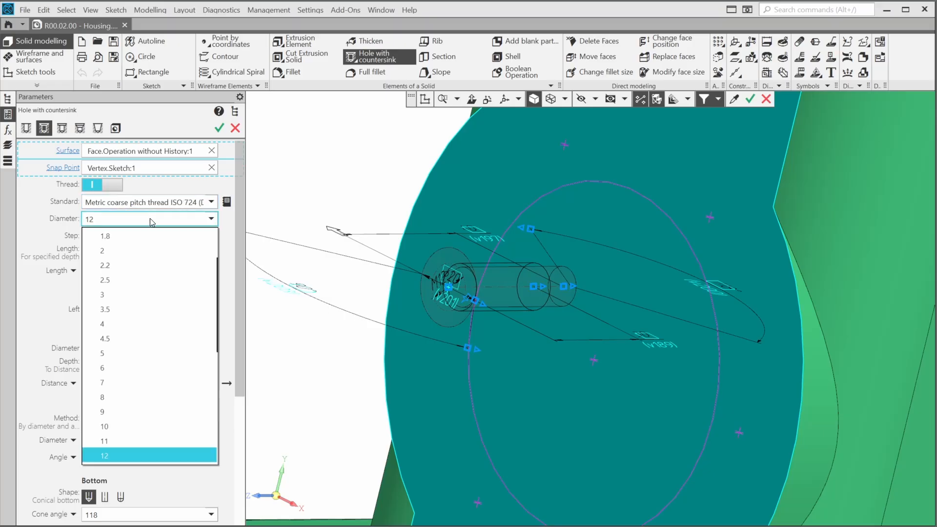
pyautogui.click(108, 398)
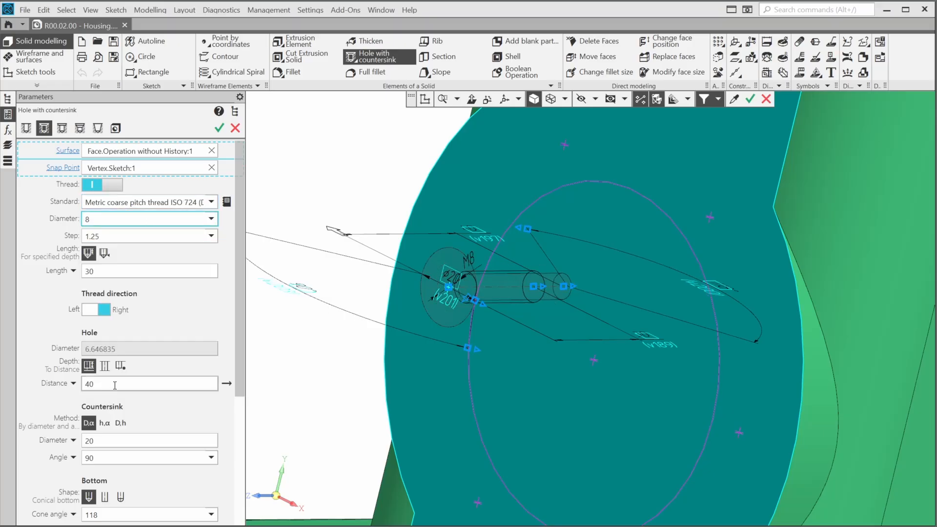
# - Set the thread length to 20 and the hole depth distance to 25
pyautogui.click(143, 272)
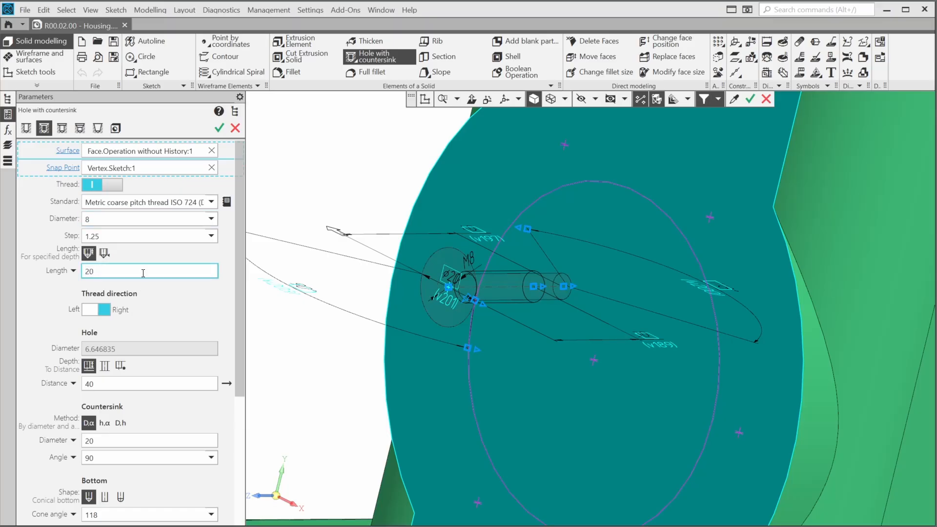
pyautogui.press('Return')
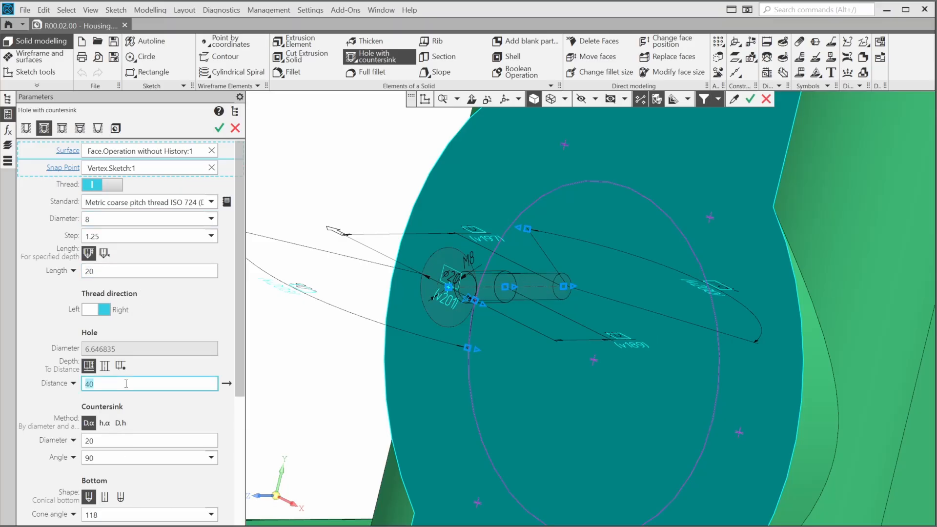
pyautogui.press('Return')
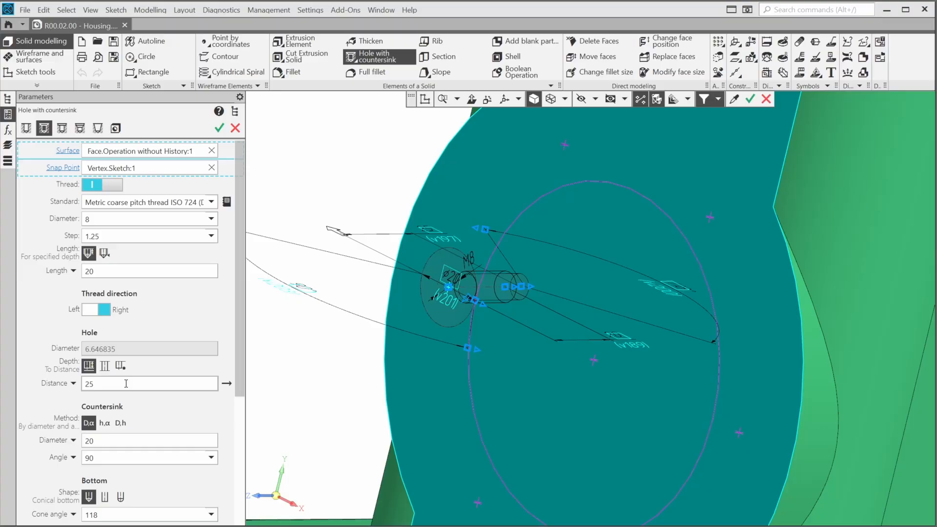
# - Define the countersink by depth and angle with a depth of 1.5, and create the threaded hole
pyautogui.click(104, 423)
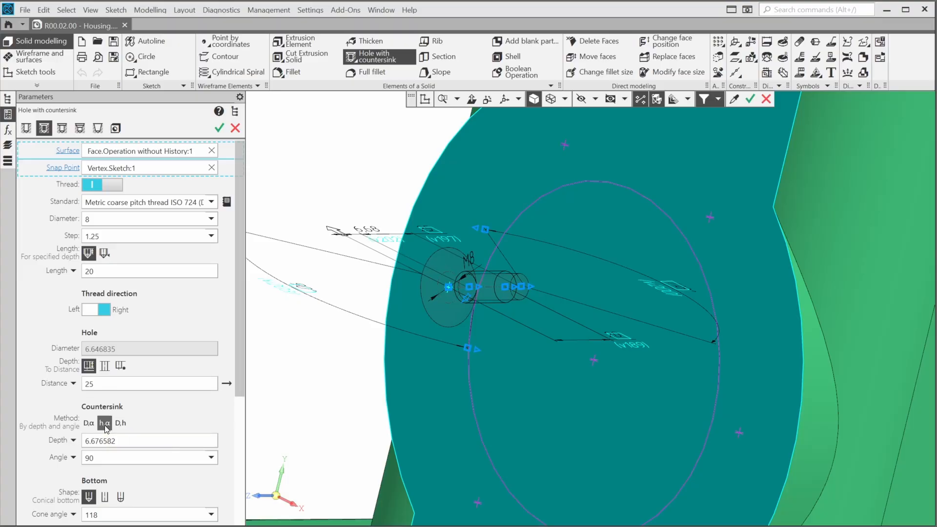
pyautogui.click(136, 439)
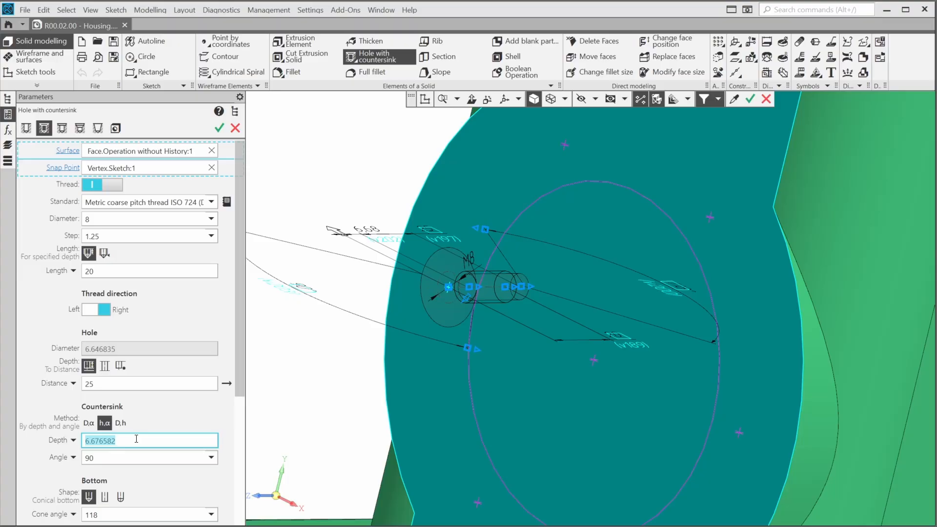
pyautogui.write('1.5')
pyautogui.press('Return')
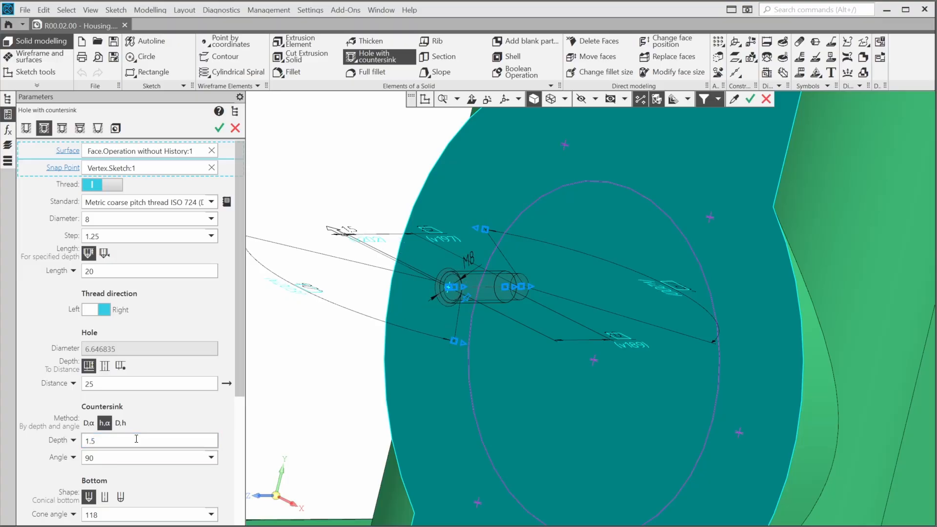
pyautogui.click(220, 129)
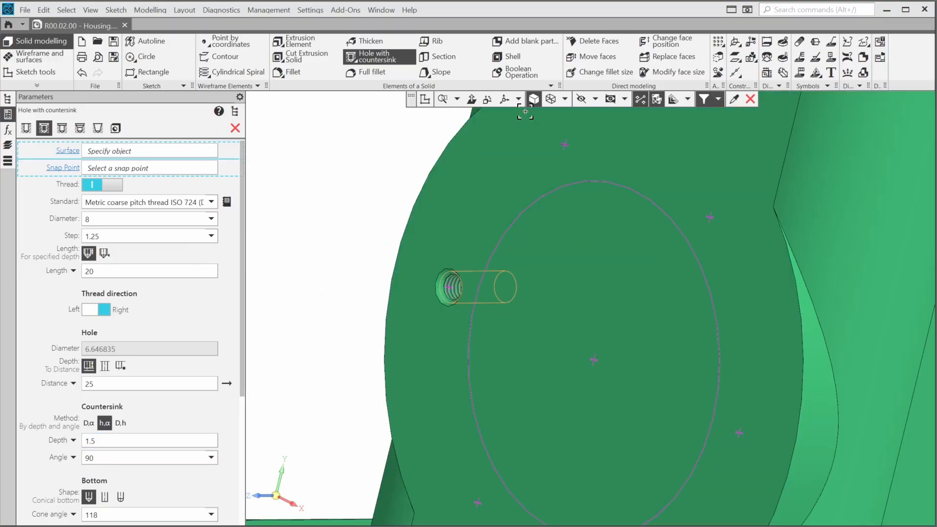
# - Set up an array by points of the threaded countersunk hole, using the end-face sketch with the circular point pattern as its points
pyautogui.click(716, 44)
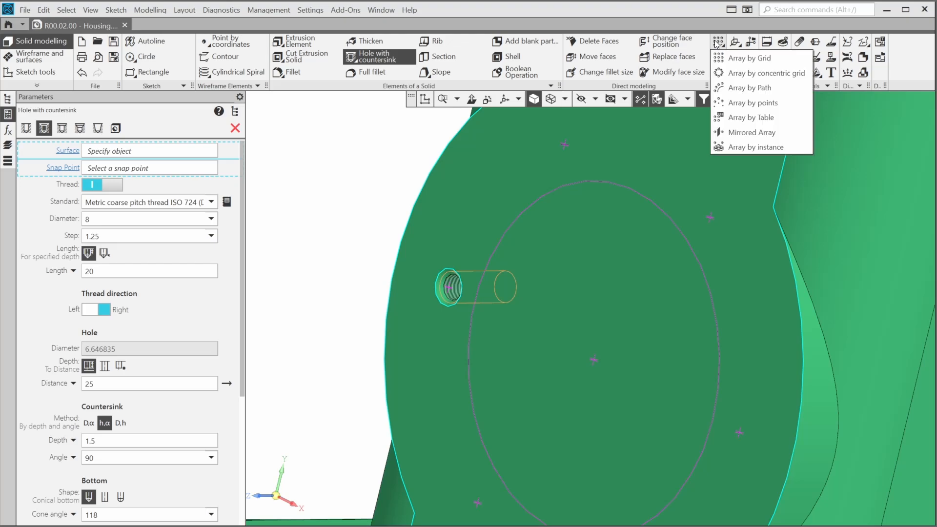
pyautogui.click(754, 104)
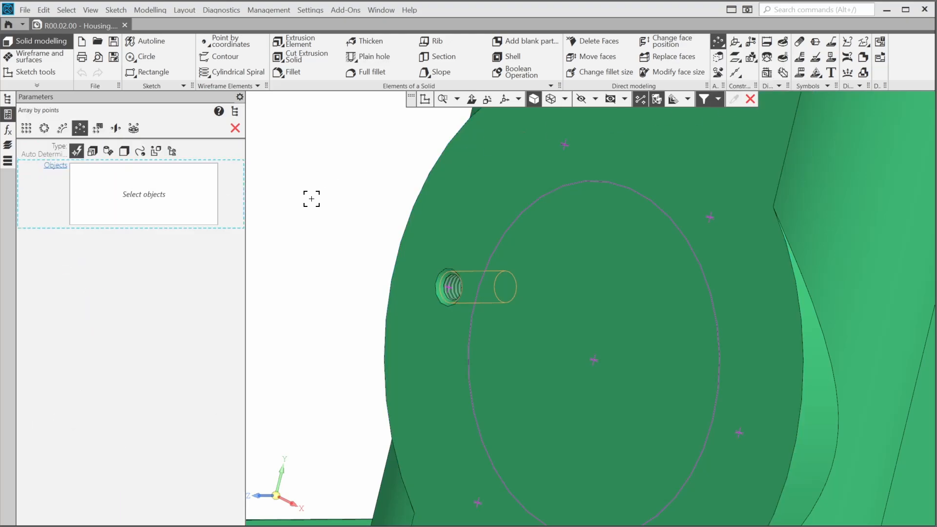
pyautogui.click(235, 111)
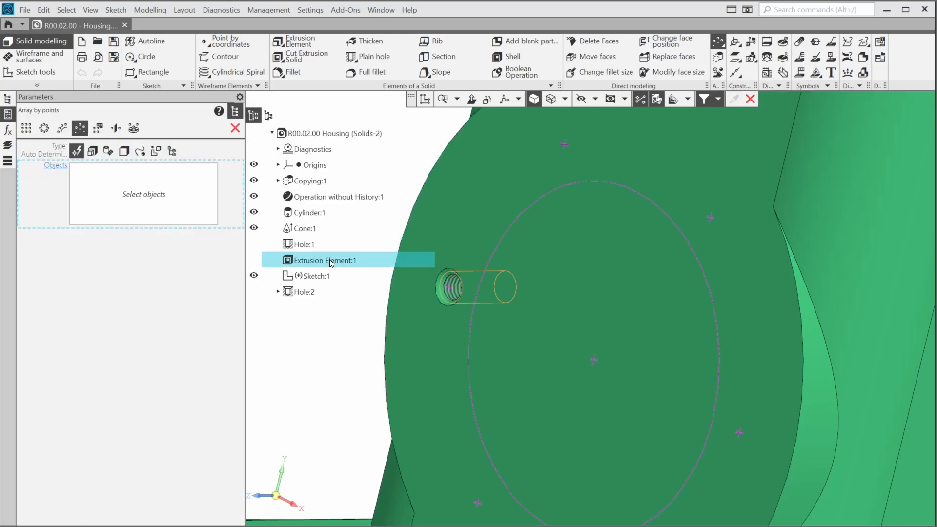
pyautogui.click(303, 291)
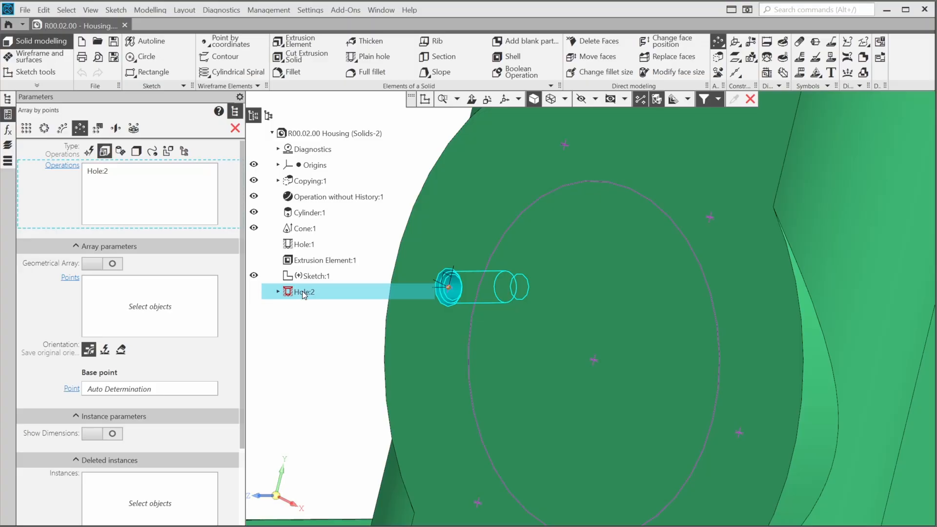
pyautogui.click(175, 307)
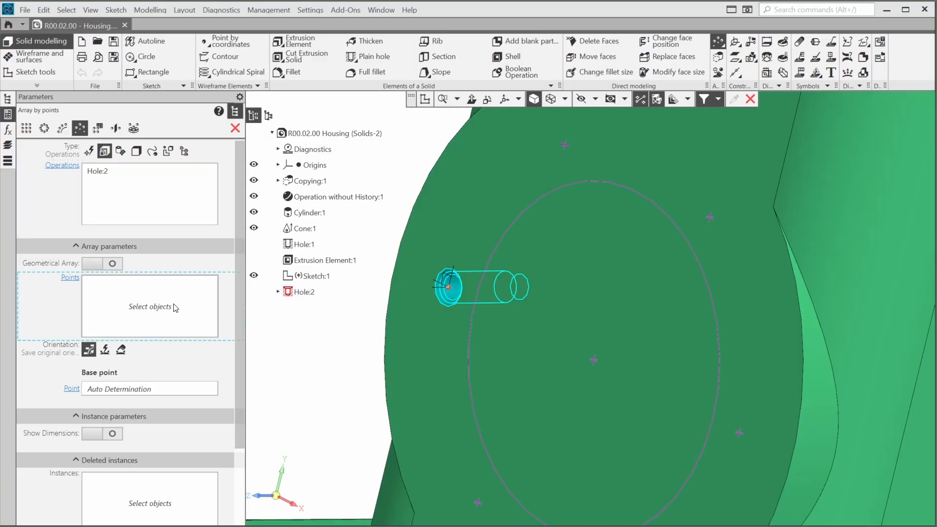
pyautogui.click(311, 275)
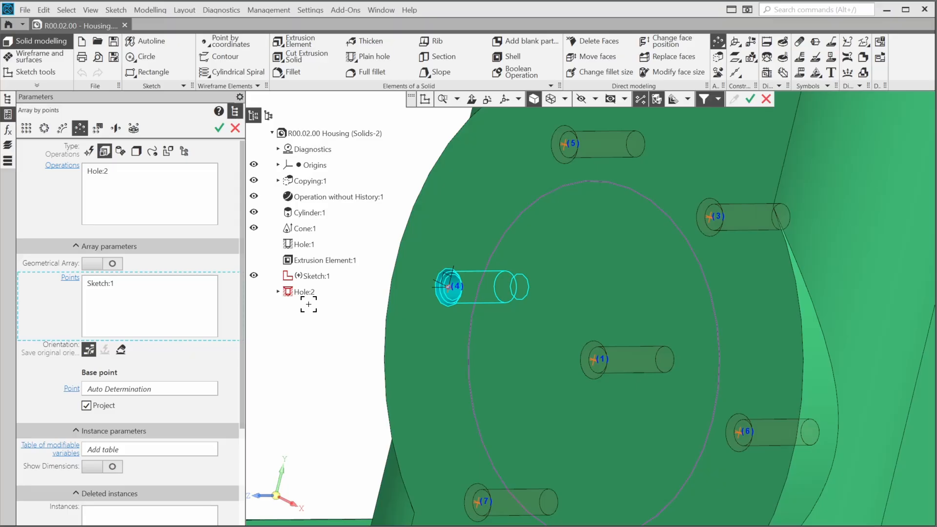
# - Exclude the instance at the centre of the circle from the hole array, and create the array
pyautogui.scroll(5, 559, 385)
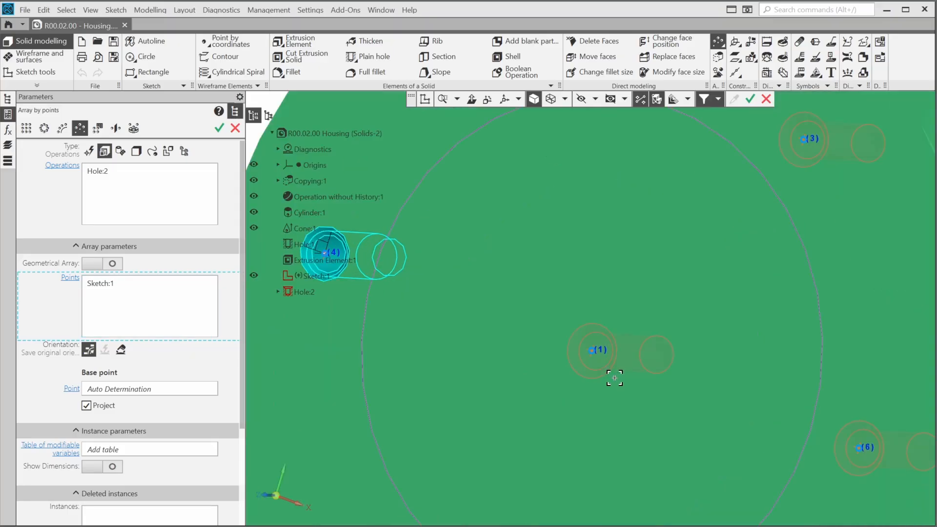
pyautogui.scroll(1, 614, 378)
pyautogui.scroll(3, 594, 364)
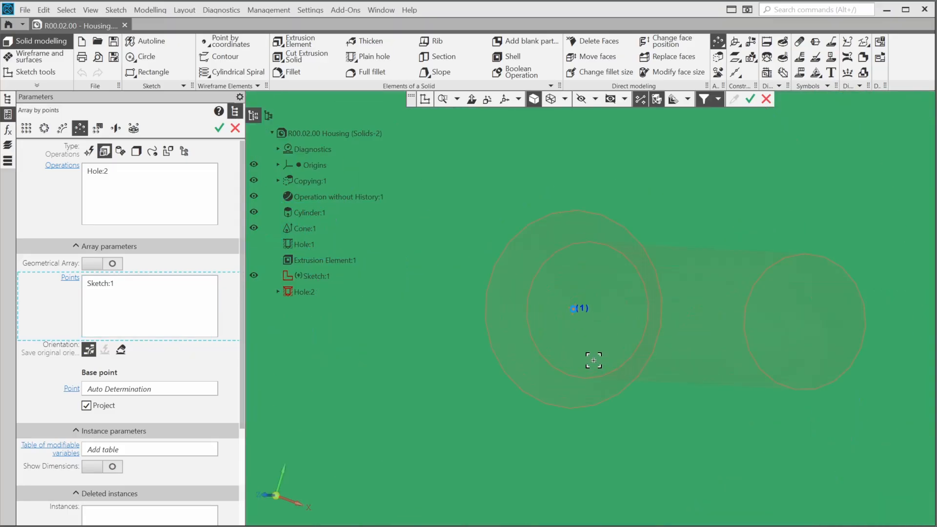
pyautogui.click(581, 308)
pyautogui.scroll(-4, 581, 315)
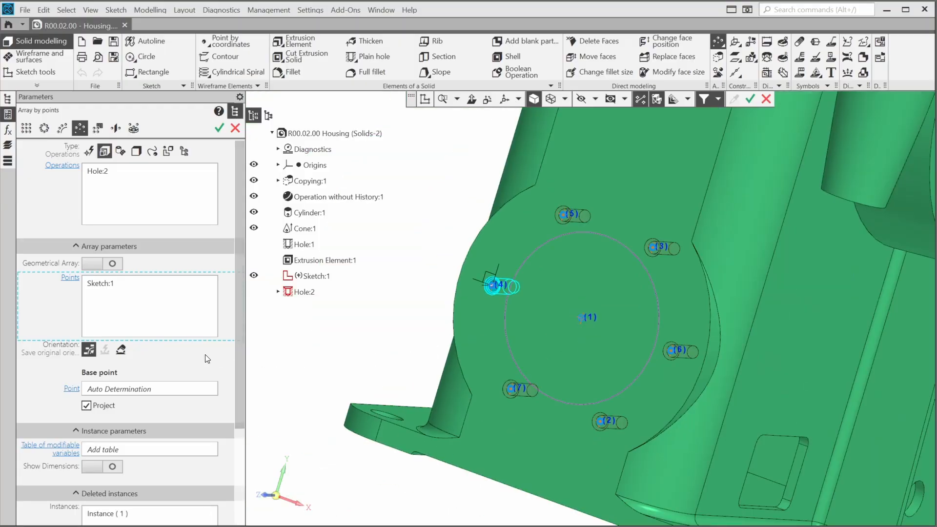
pyautogui.scroll(-3, 200, 366)
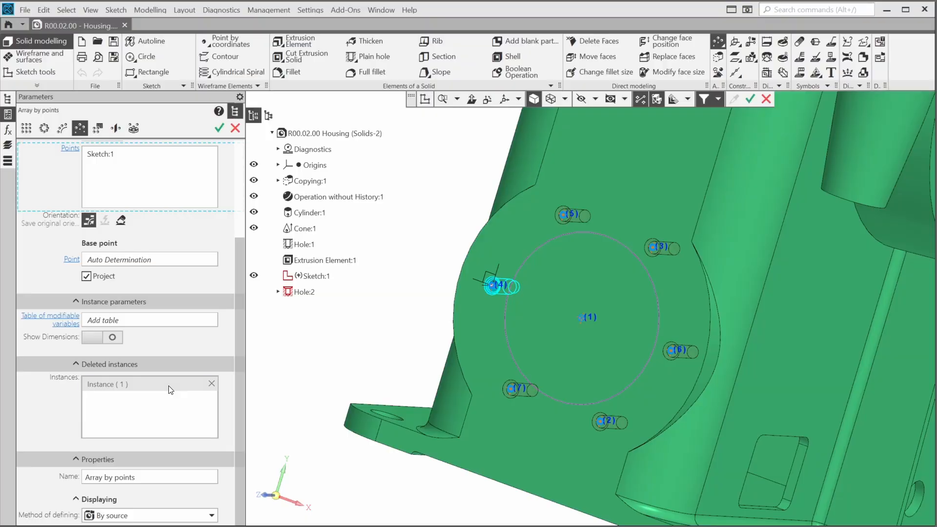
pyautogui.click(170, 385)
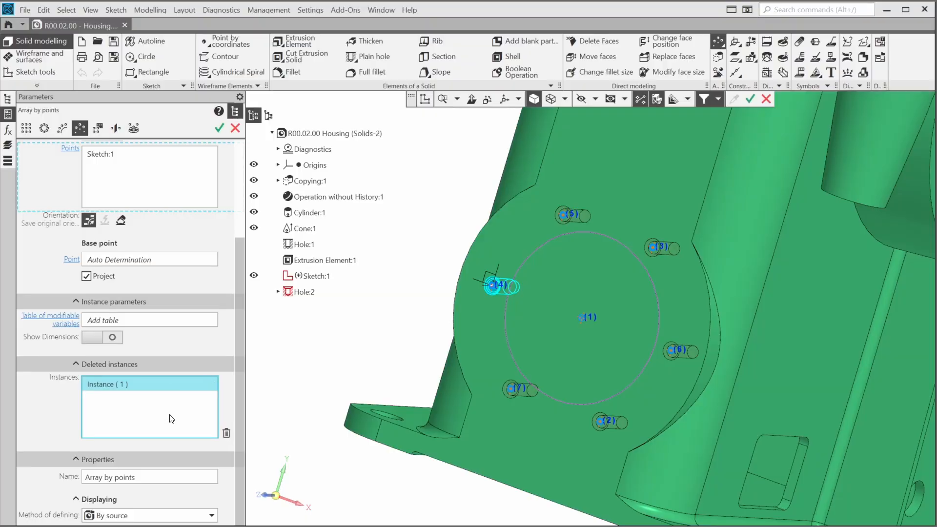
pyautogui.click(220, 127)
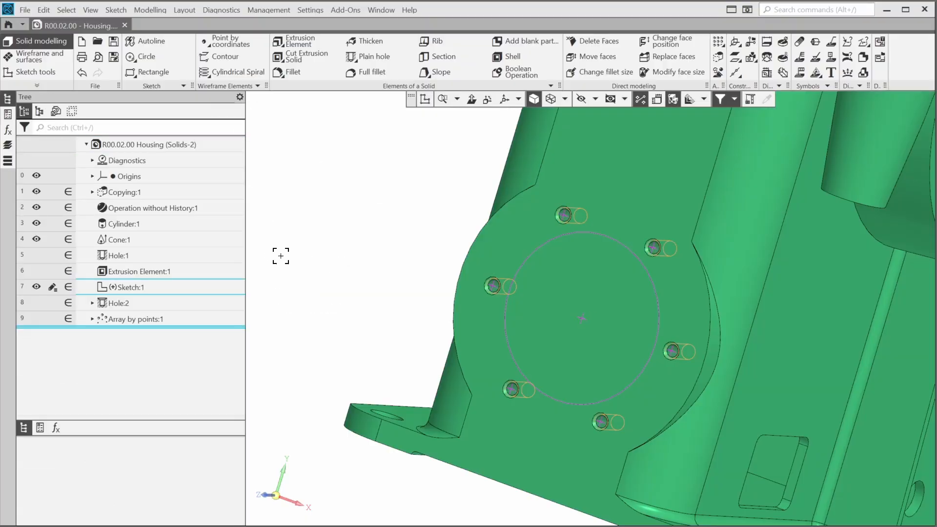
# - Start a mirrored array with the point array of holes, the conical boss, its plain hole and the cylindrical boss as source operations
pyautogui.click(718, 41)
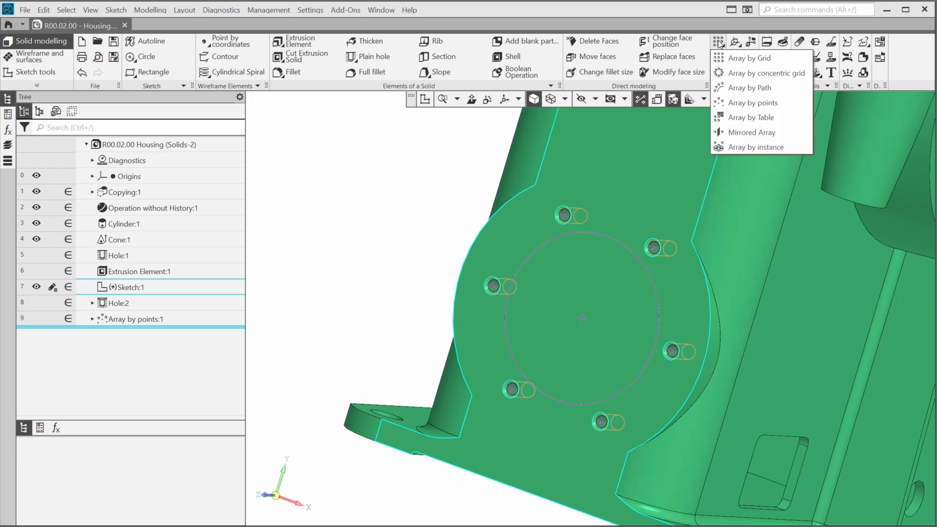
pyautogui.click(745, 132)
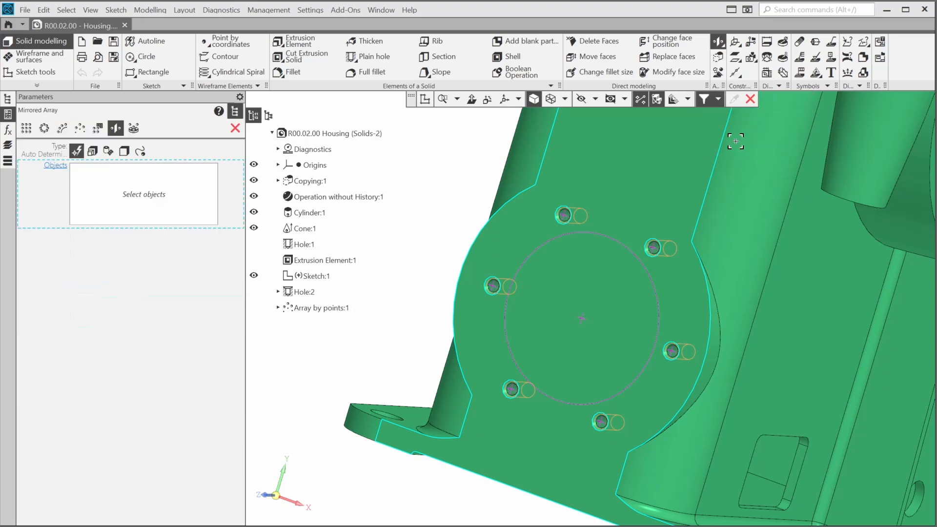
pyautogui.scroll(-5, 430, 227)
pyautogui.moveTo(480, 247); pyautogui.dragTo(470, 248, button='middle')
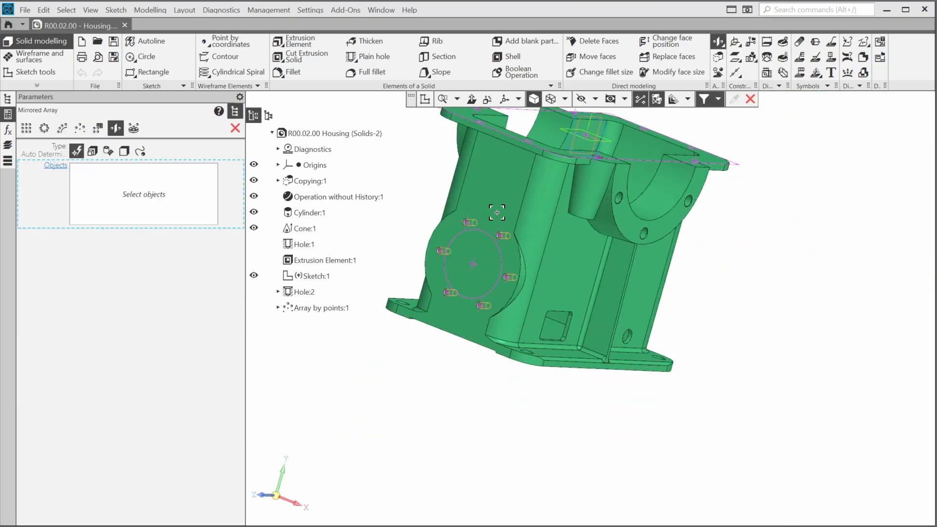
pyautogui.moveTo(497, 214); pyautogui.dragTo(513, 289, button='middle')
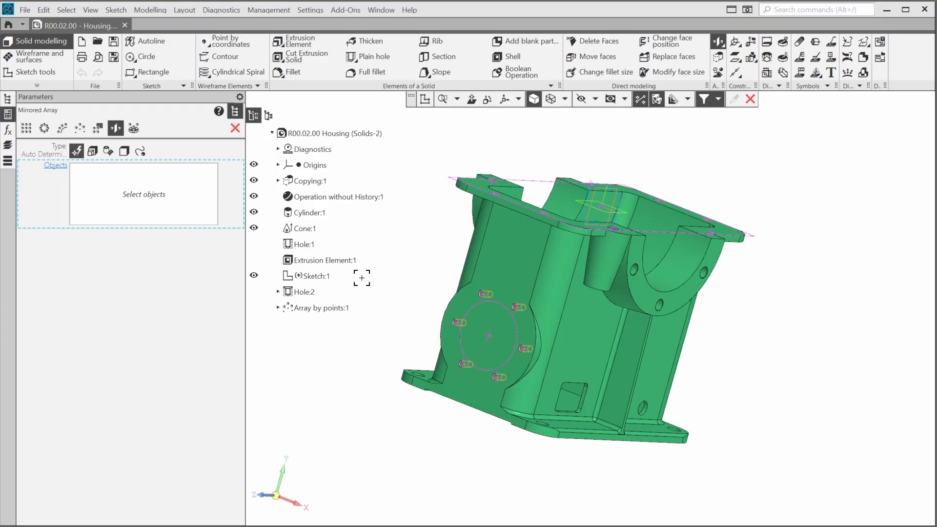
pyautogui.click(329, 309)
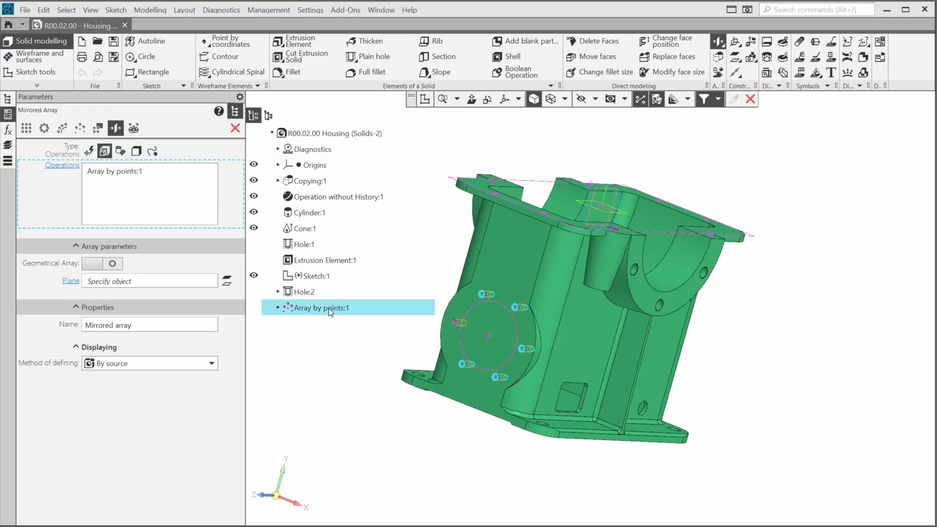
pyautogui.click(318, 246)
pyautogui.click(309, 229)
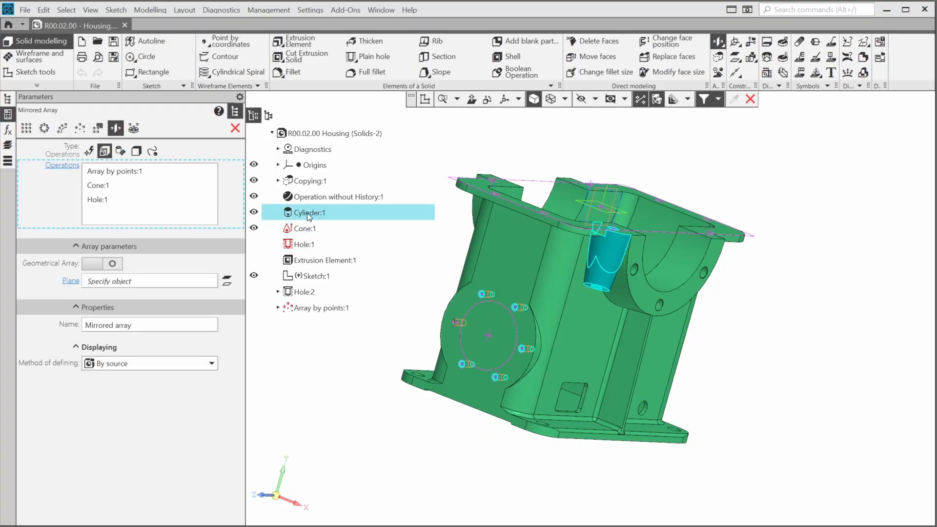
pyautogui.click(308, 214)
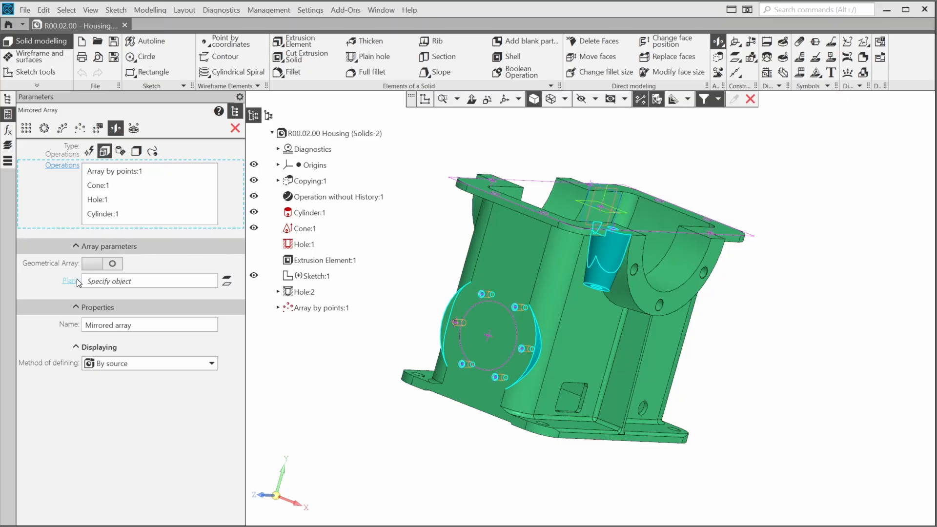
# - Use the origin's XY plane as the mirror plane and create the mirrored array
pyautogui.click(95, 284)
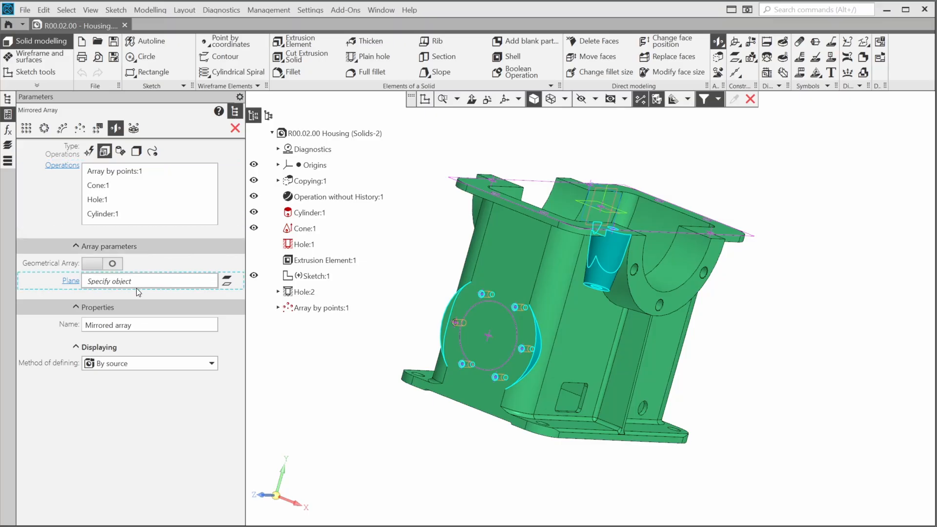
pyautogui.click(279, 165)
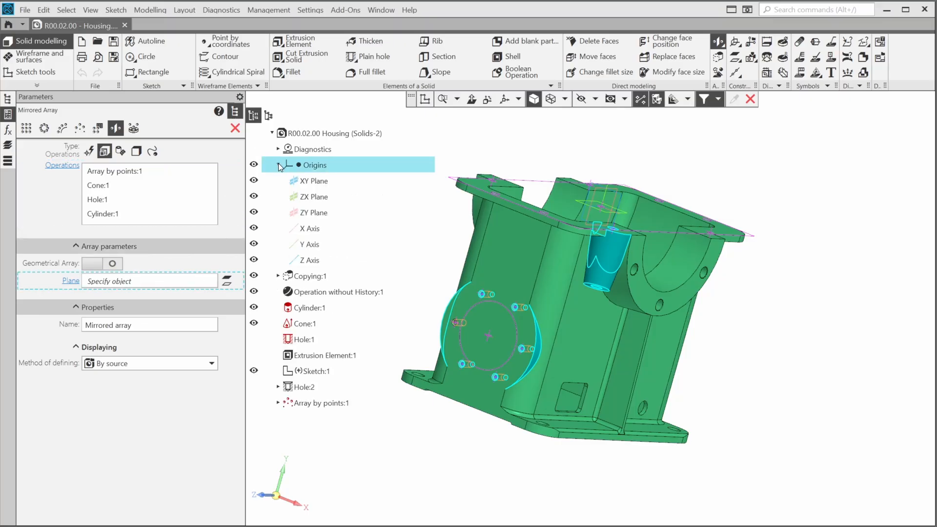
pyautogui.click(309, 181)
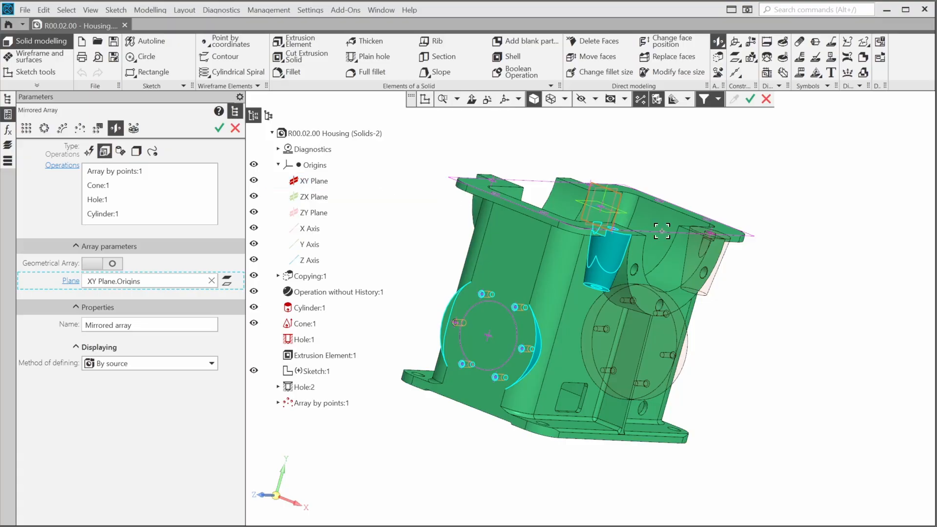
pyautogui.moveTo(720, 274); pyautogui.dragTo(771, 296, button='middle')
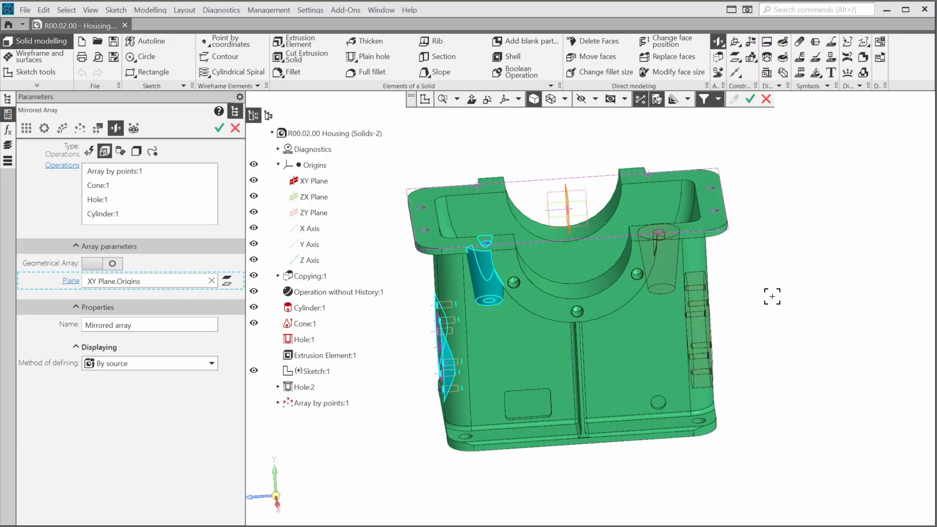
pyautogui.click(219, 128)
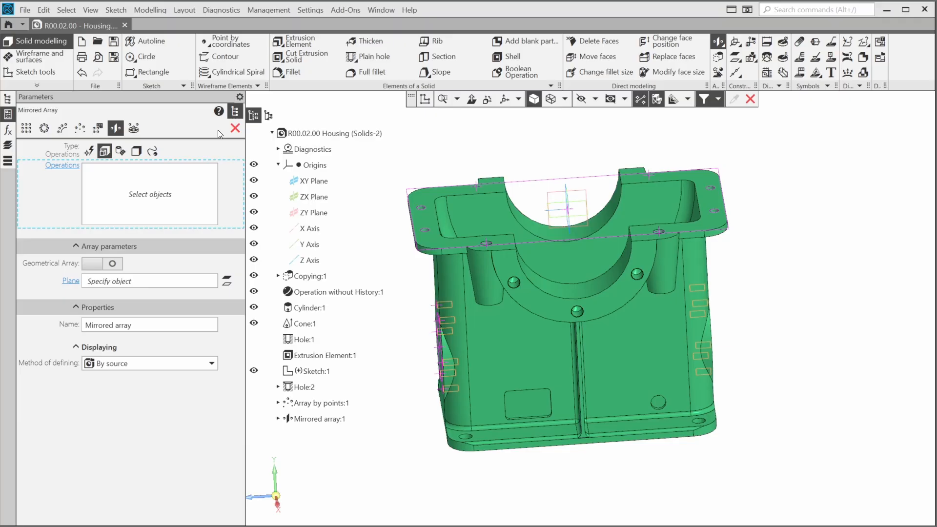
# - Mirror the newly created mirrored array about the origin's ZY plane
pyautogui.click(316, 418)
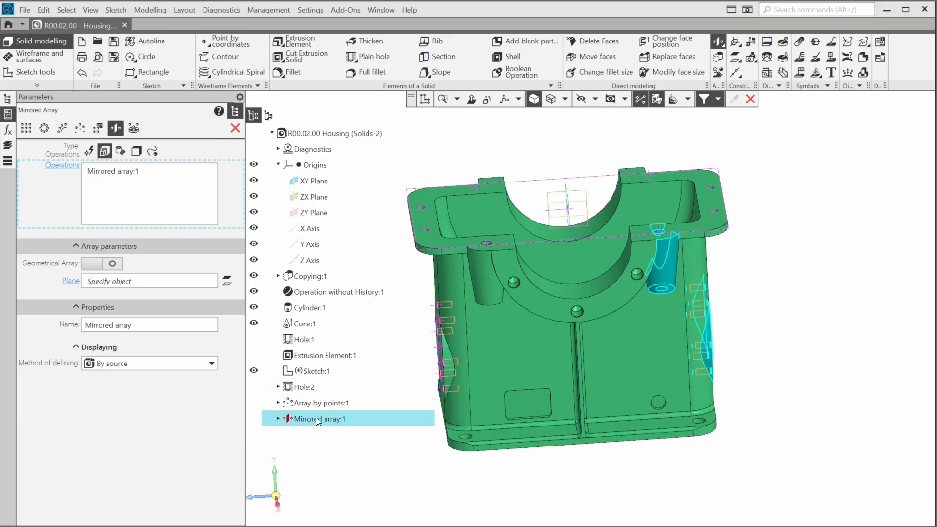
pyautogui.click(199, 285)
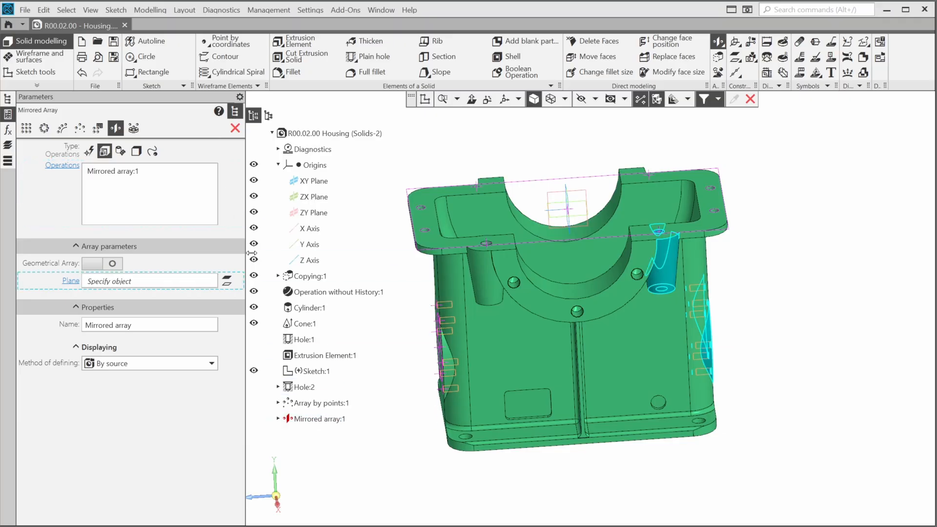
pyautogui.click(306, 212)
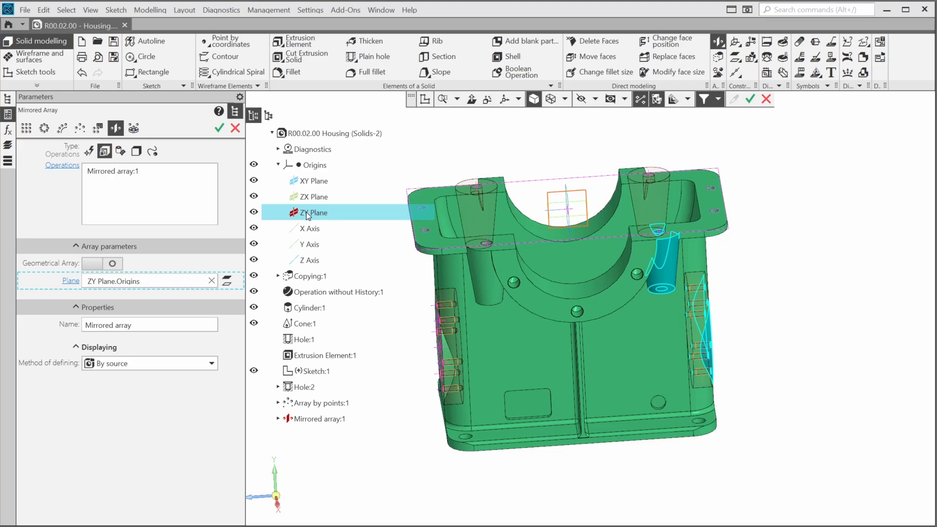
pyautogui.moveTo(691, 325)
pyautogui.mouseDown(button='middle')
pyautogui.moveTo(678, 307)
pyautogui.moveTo(678, 325)
pyautogui.mouseUp(button='middle')
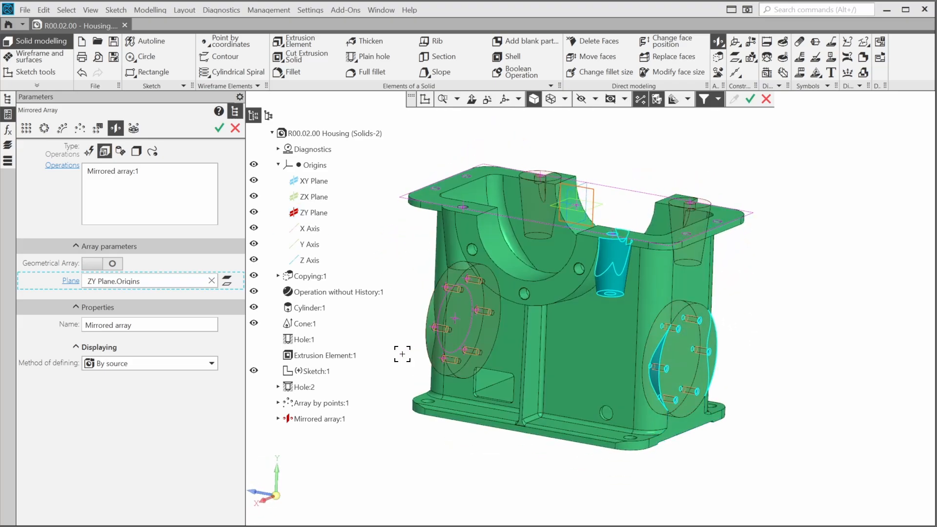
pyautogui.click(217, 127)
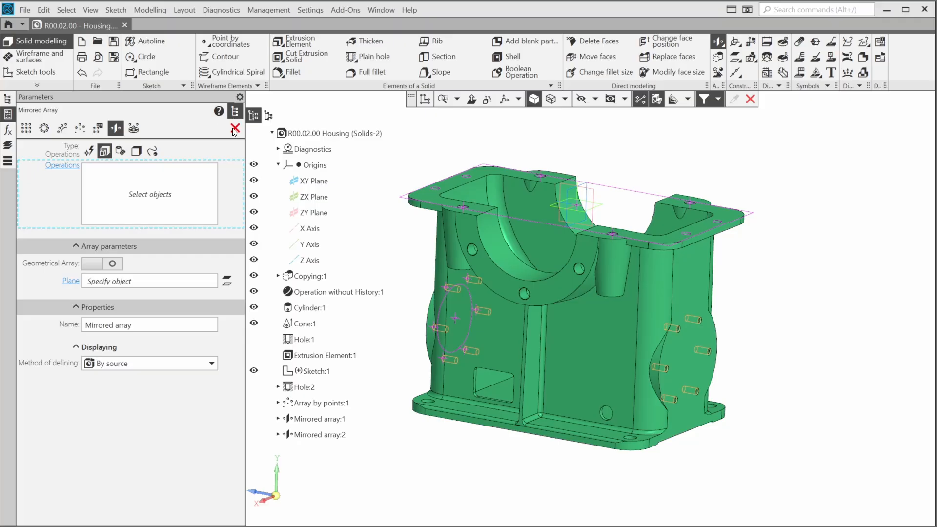
pyautogui.click(234, 129)
# - Delete the four conical boss faces protruding through the housing's inner walls, with Maintain integrity enabled
pyautogui.moveTo(383, 282); pyautogui.dragTo(335, 309, button='middle')
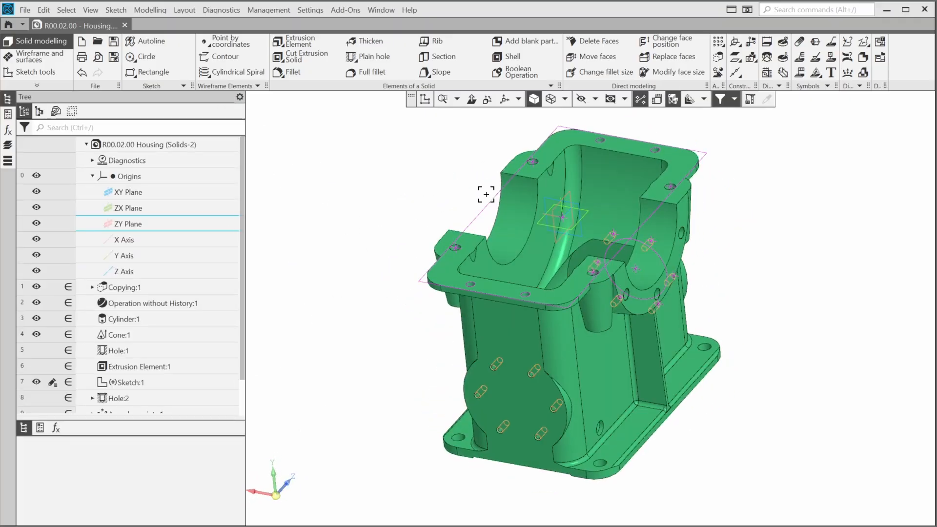
pyautogui.scroll(5, 486, 194)
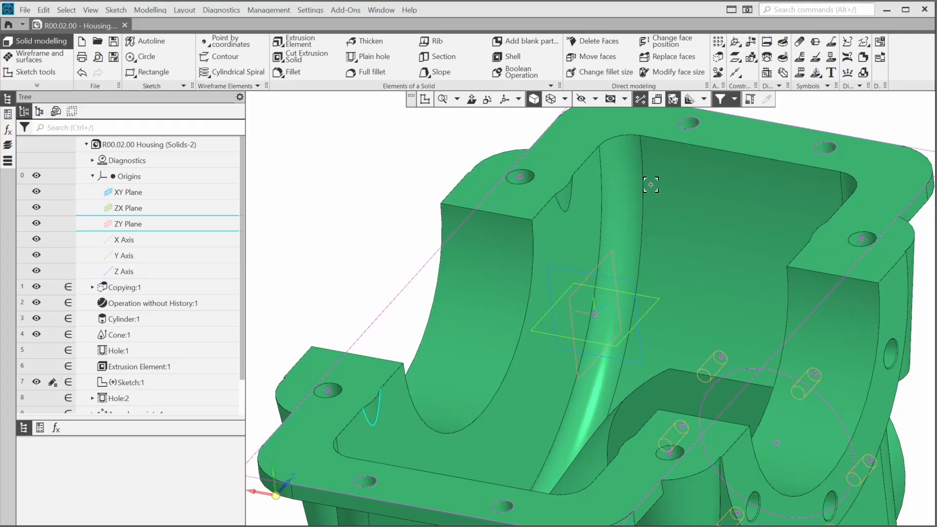
pyautogui.click(601, 42)
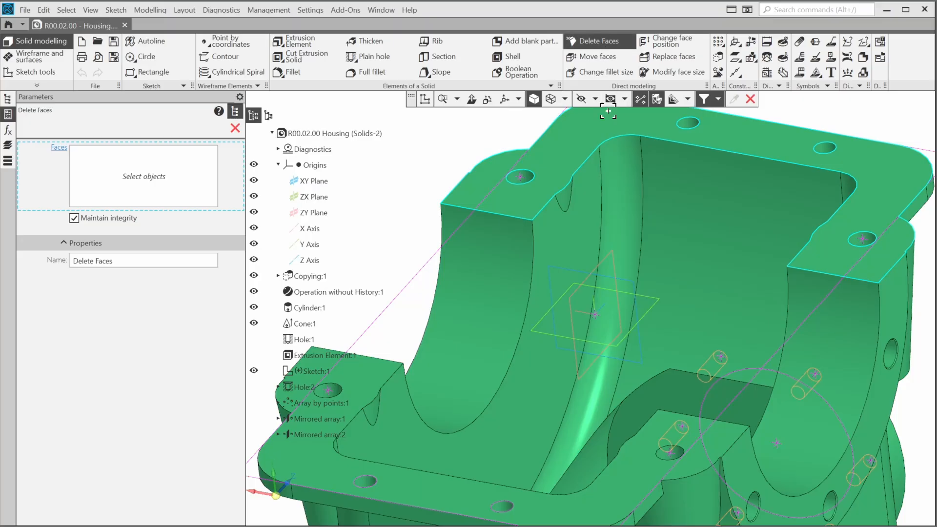
pyautogui.click(567, 199)
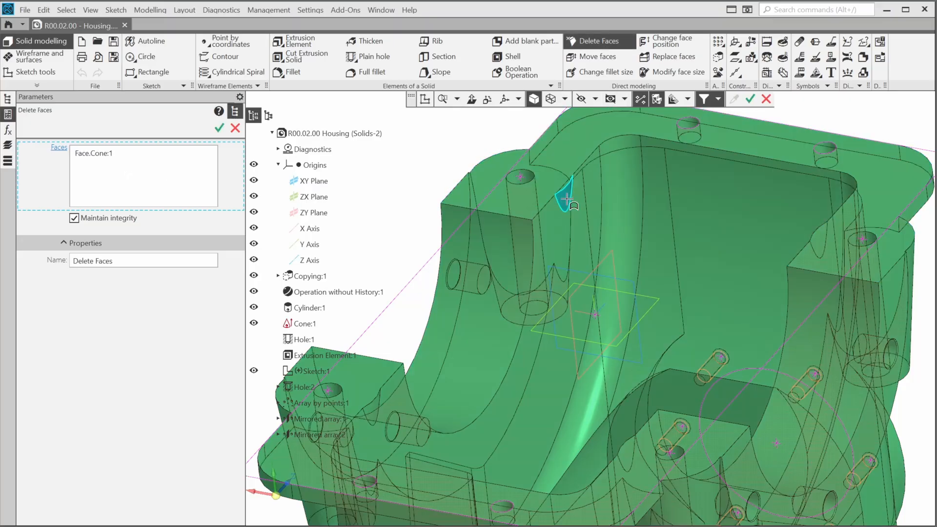
pyautogui.click(374, 413)
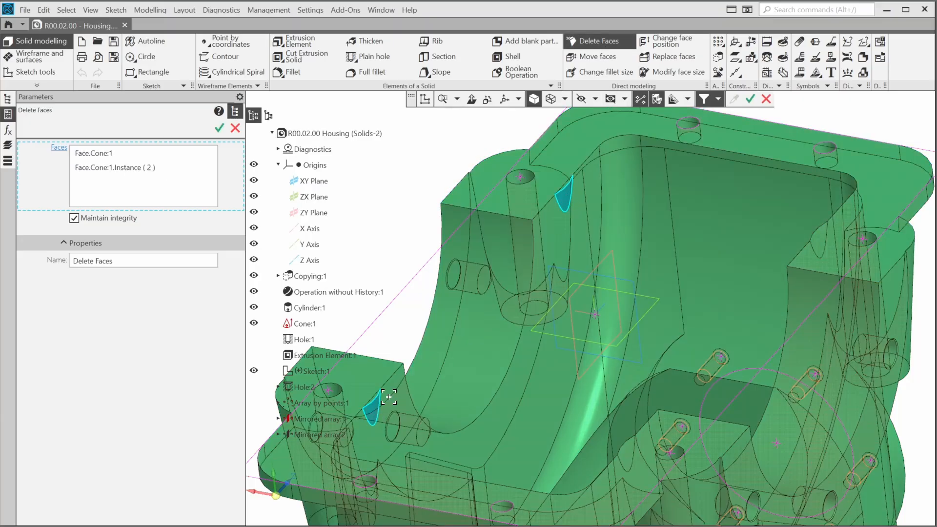
pyautogui.moveTo(528, 270); pyautogui.dragTo(593, 259, button='middle')
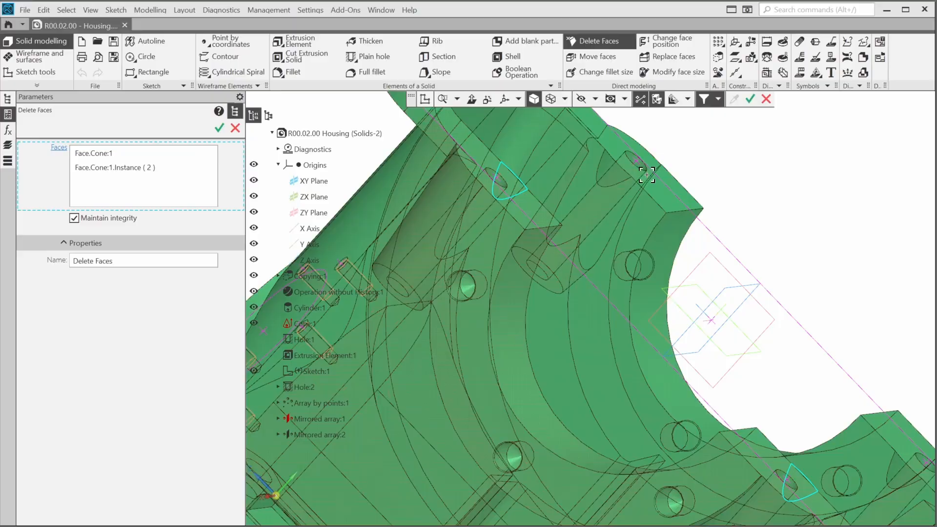
pyautogui.click(613, 174)
pyautogui.moveTo(790, 360); pyautogui.dragTo(593, 233, button='middle')
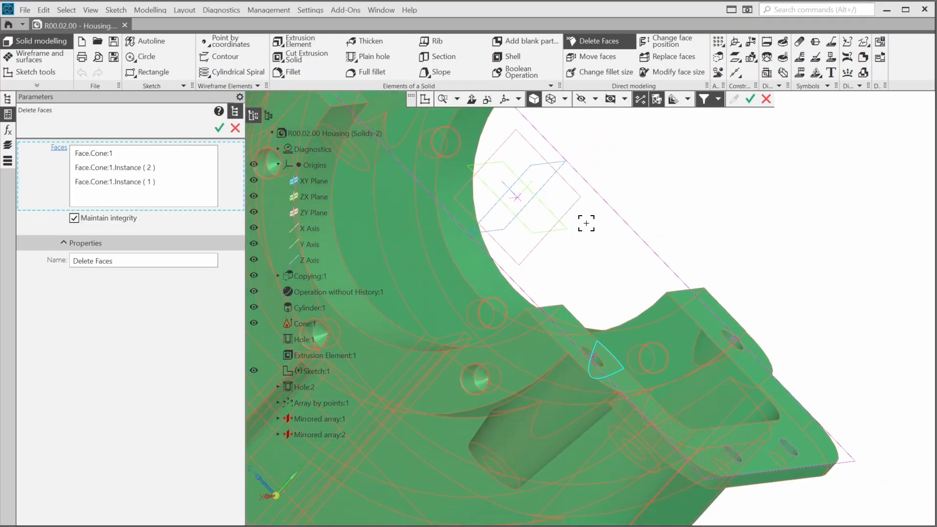
pyautogui.click(704, 348)
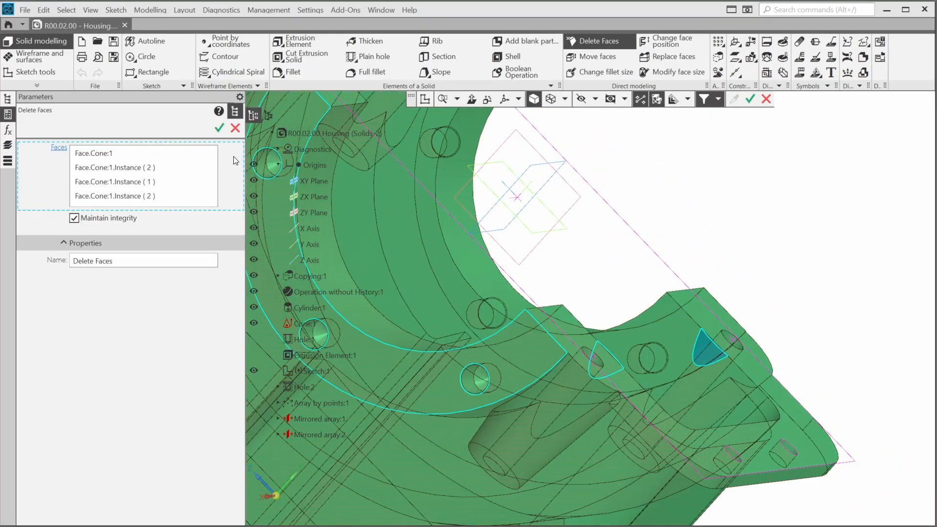
pyautogui.click(220, 128)
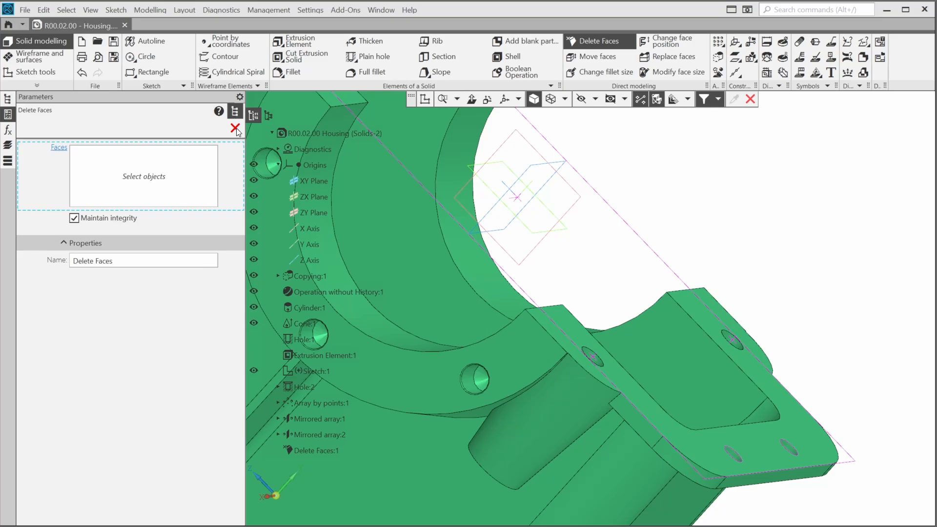
pyautogui.click(235, 128)
# - Save the housing part
pyautogui.moveTo(665, 262)
pyautogui.mouseDown(button='middle')
pyautogui.moveTo(548, 271)
pyautogui.moveTo(451, 233)
pyautogui.moveTo(450, 265)
pyautogui.moveTo(446, 256)
pyautogui.mouseUp(button='middle')
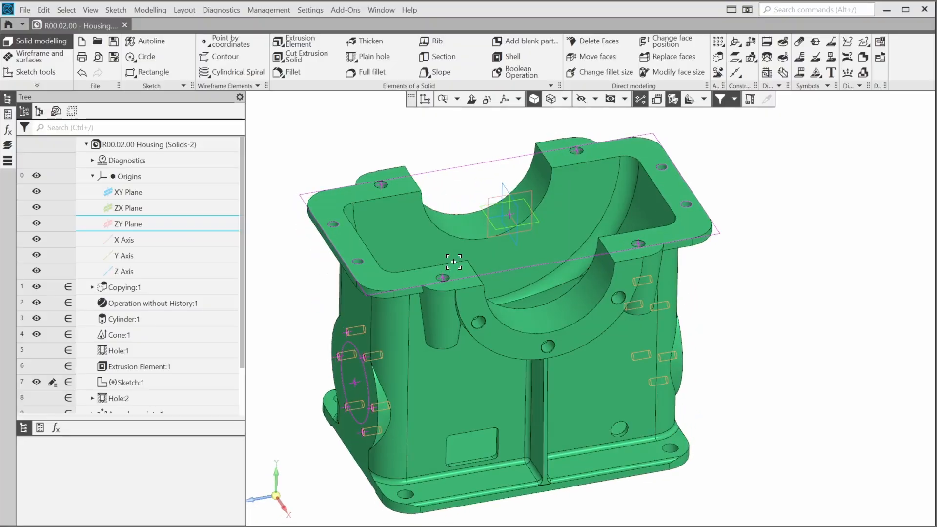
pyautogui.click(114, 42)
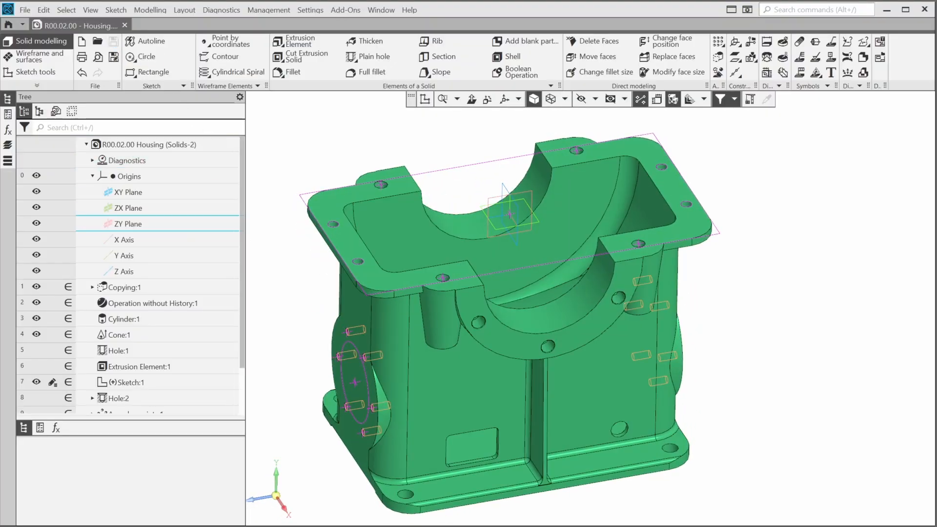